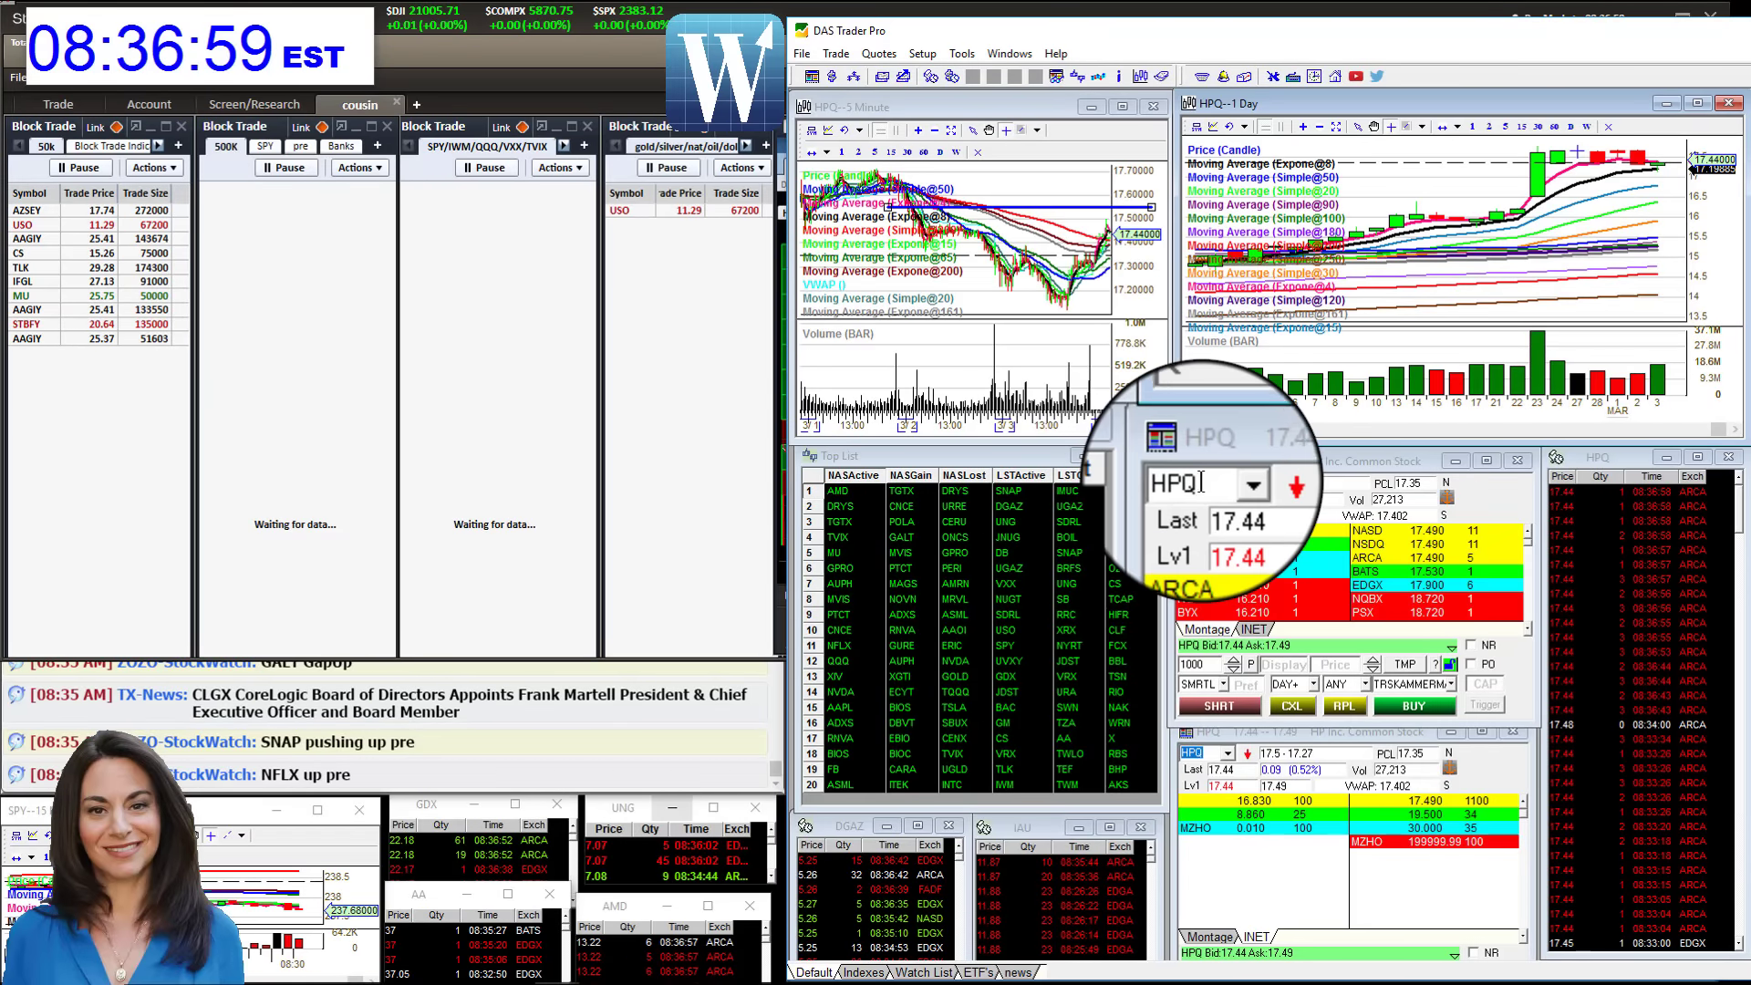
# Load the symbol MU in the upper montage to view its charts and quotes.
pyautogui.press('BackSpace')
pyautogui.press('BackSpace')
pyautogui.press('BackSpace')
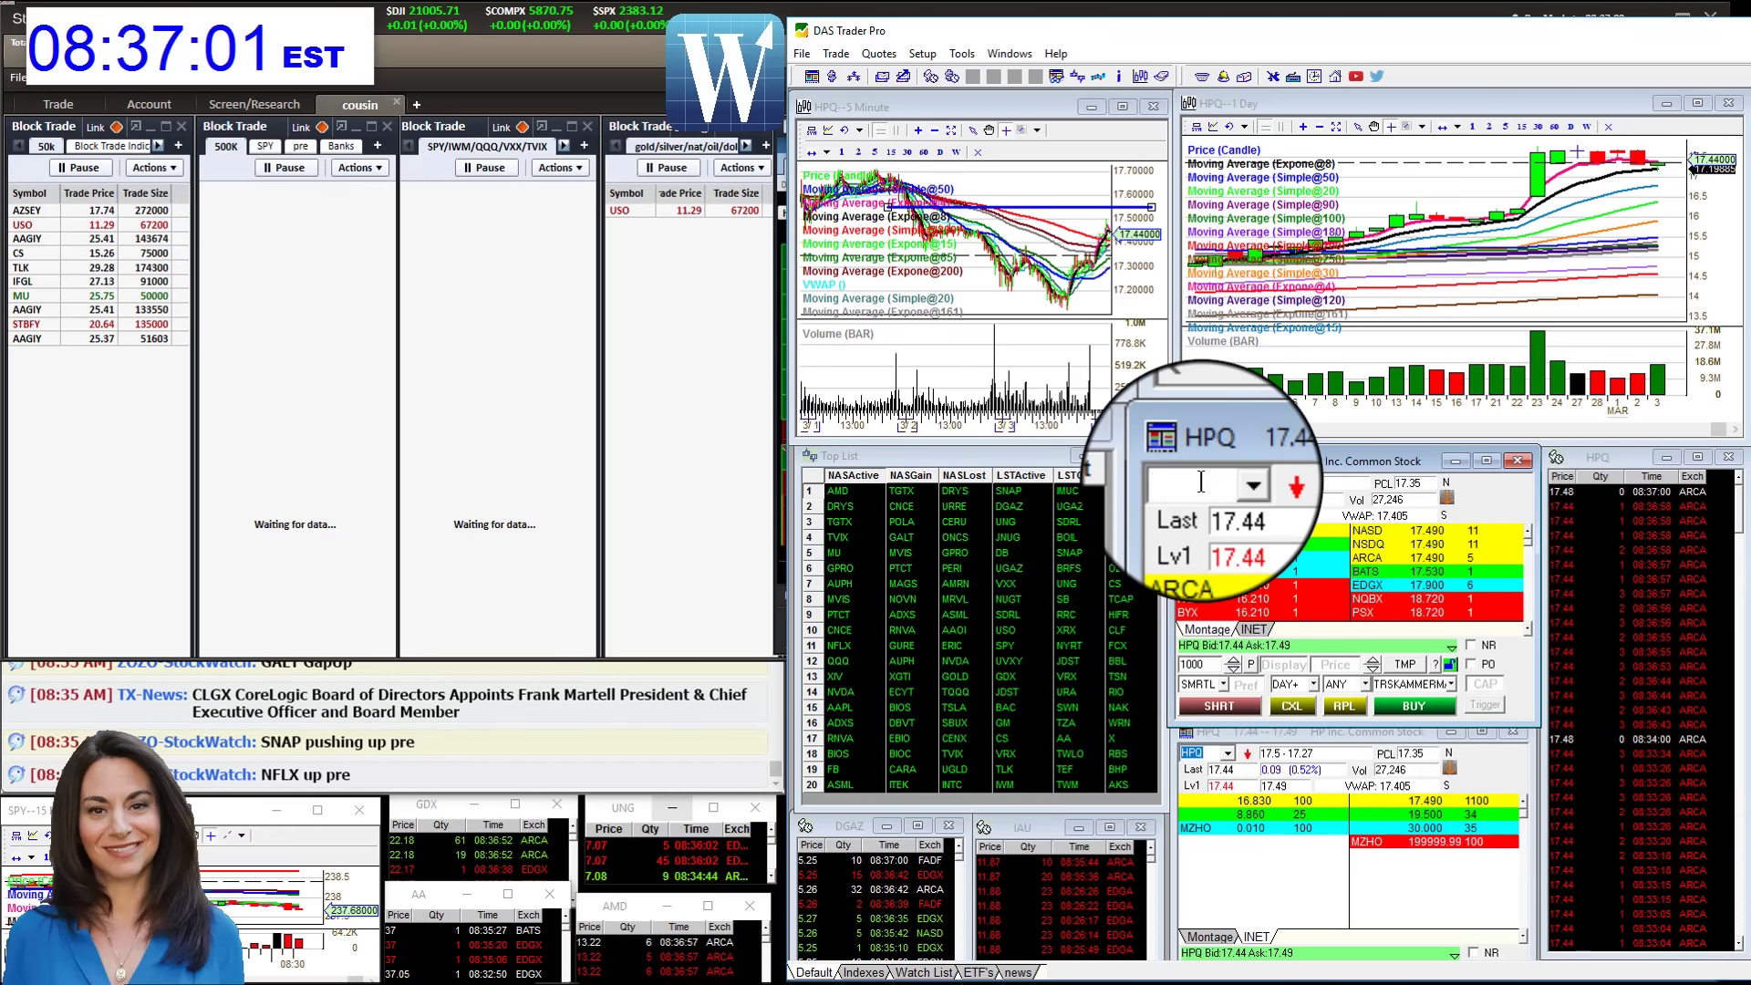
pyautogui.write('MU')
pyautogui.press('Return')
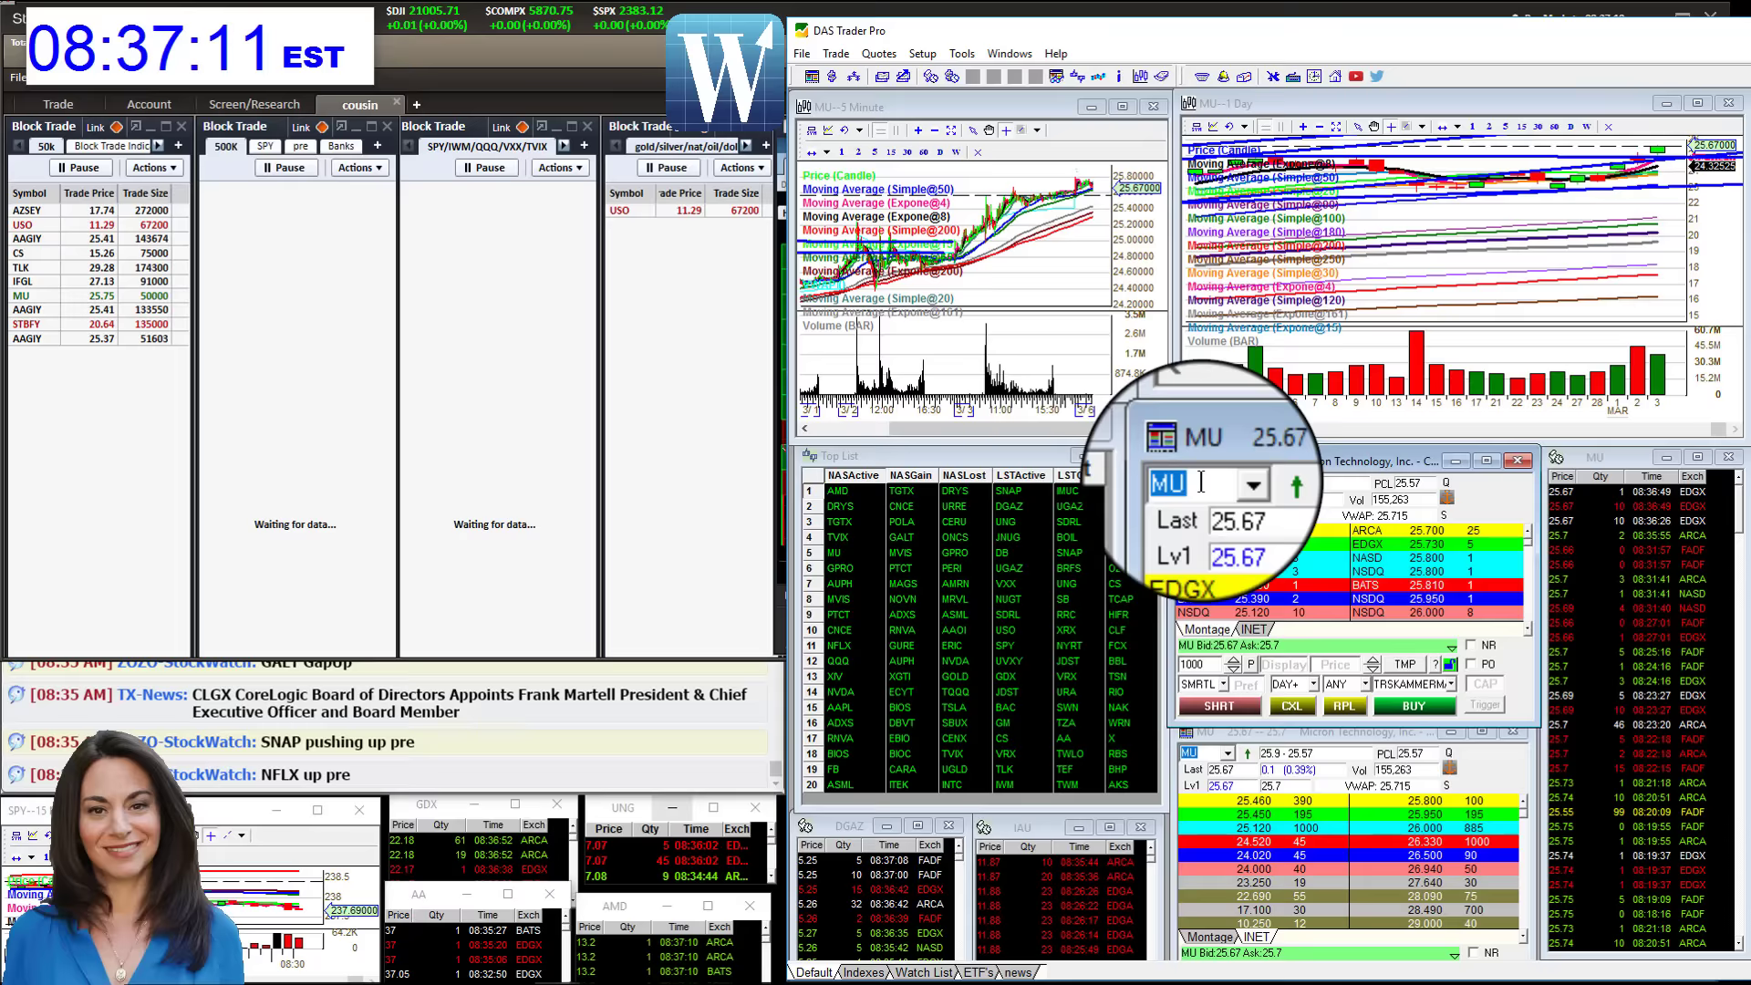
# Switch the montage symbol to AMD to review its intraday and daily charts.
pyautogui.press('BackSpace')
pyautogui.write('AMD')
pyautogui.press('Return')
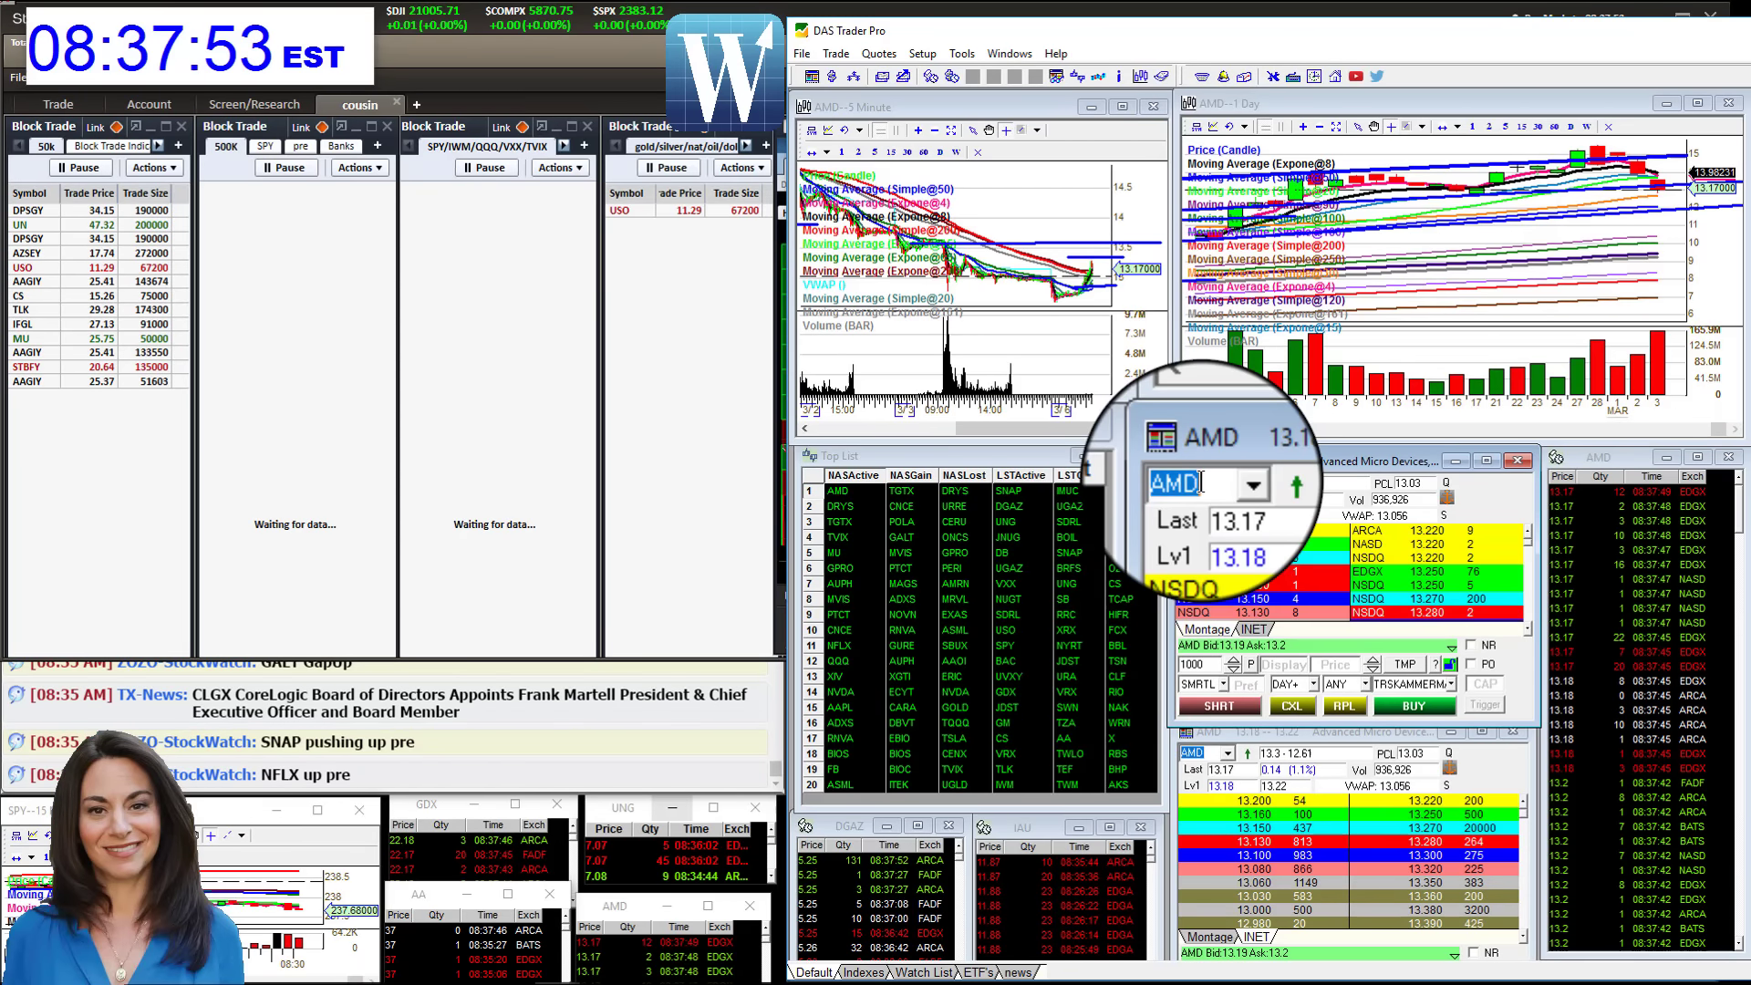
# Load the symbol UNG in the upper montage.
pyautogui.press('BackSpace')
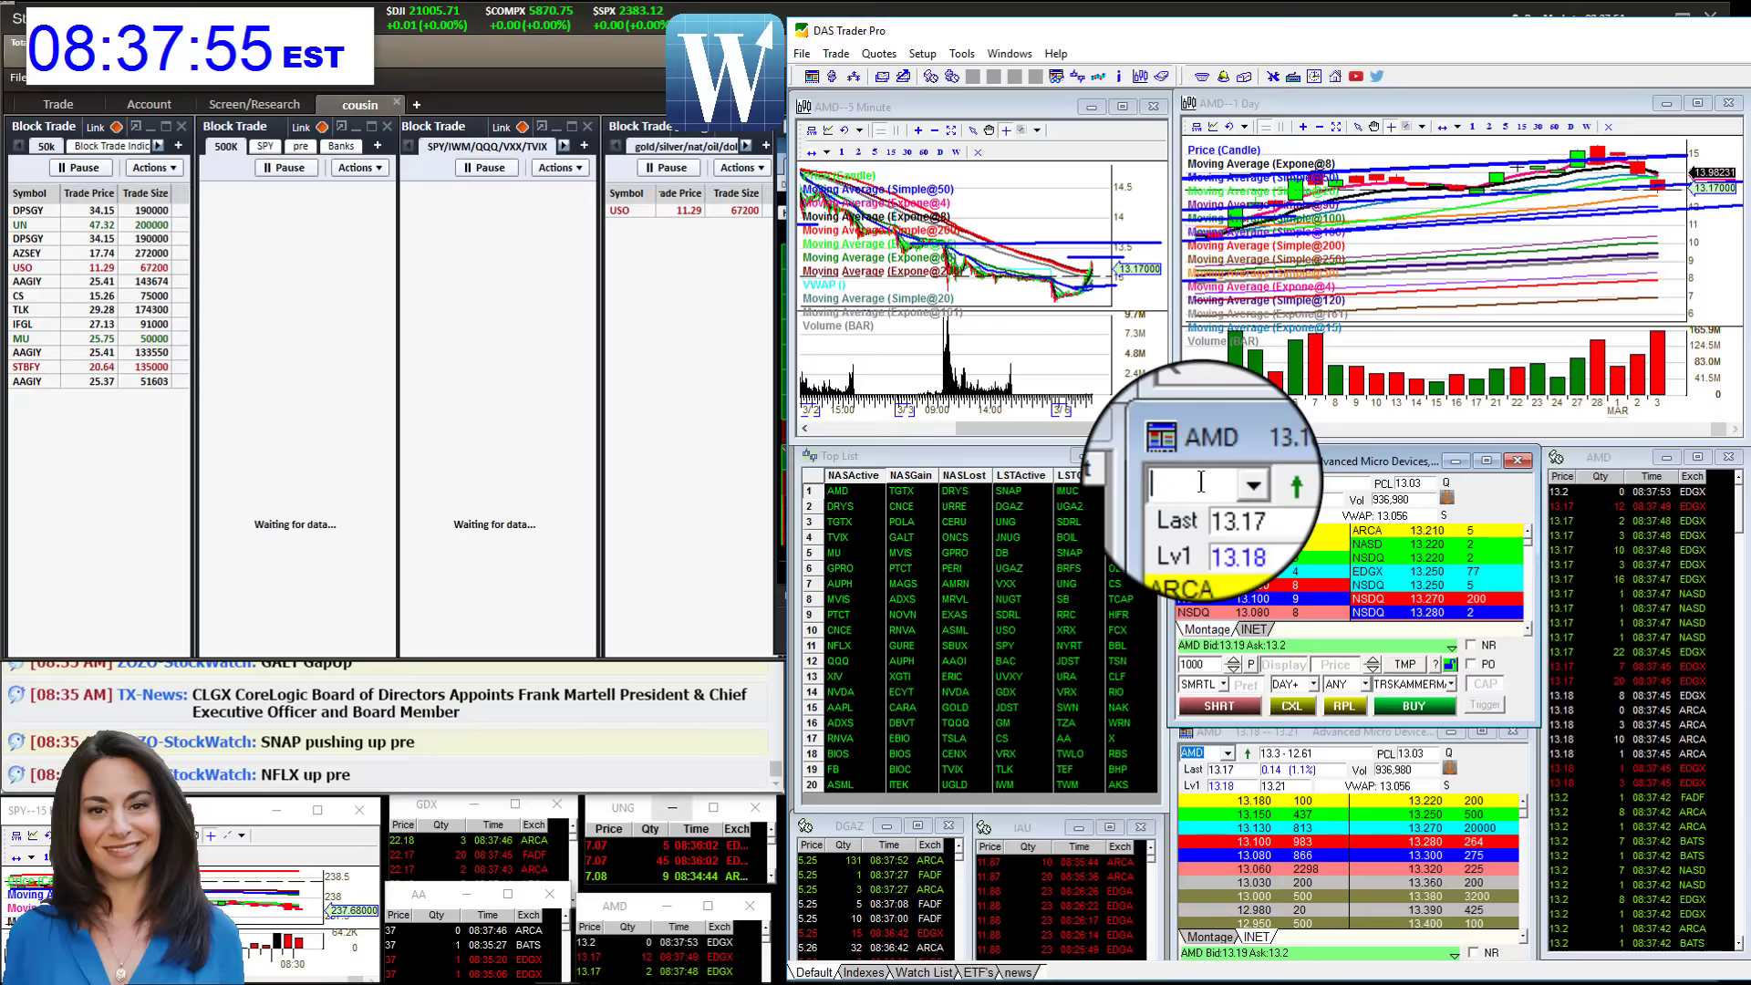
pyautogui.write('UNG')
pyautogui.press('Return')
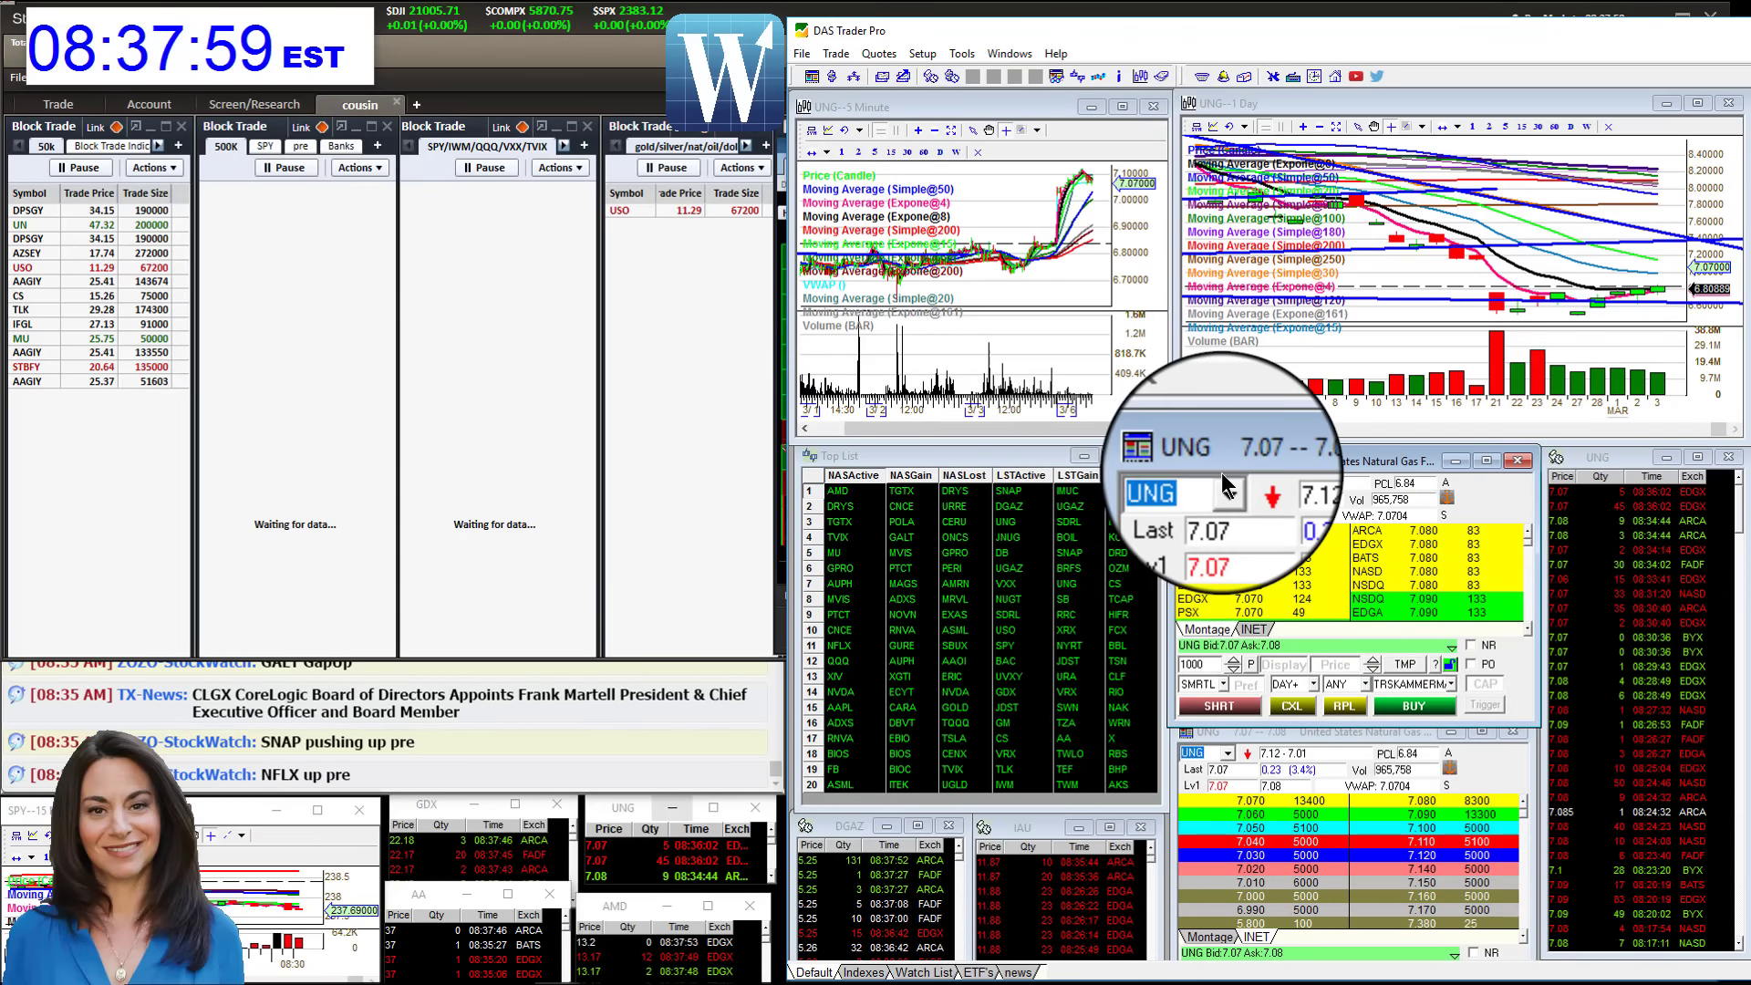
# Draw a horizontal line at about 7.00 on the UNG 5-minute chart, extending rightward from the price jump.
pyautogui.click(918, 133)
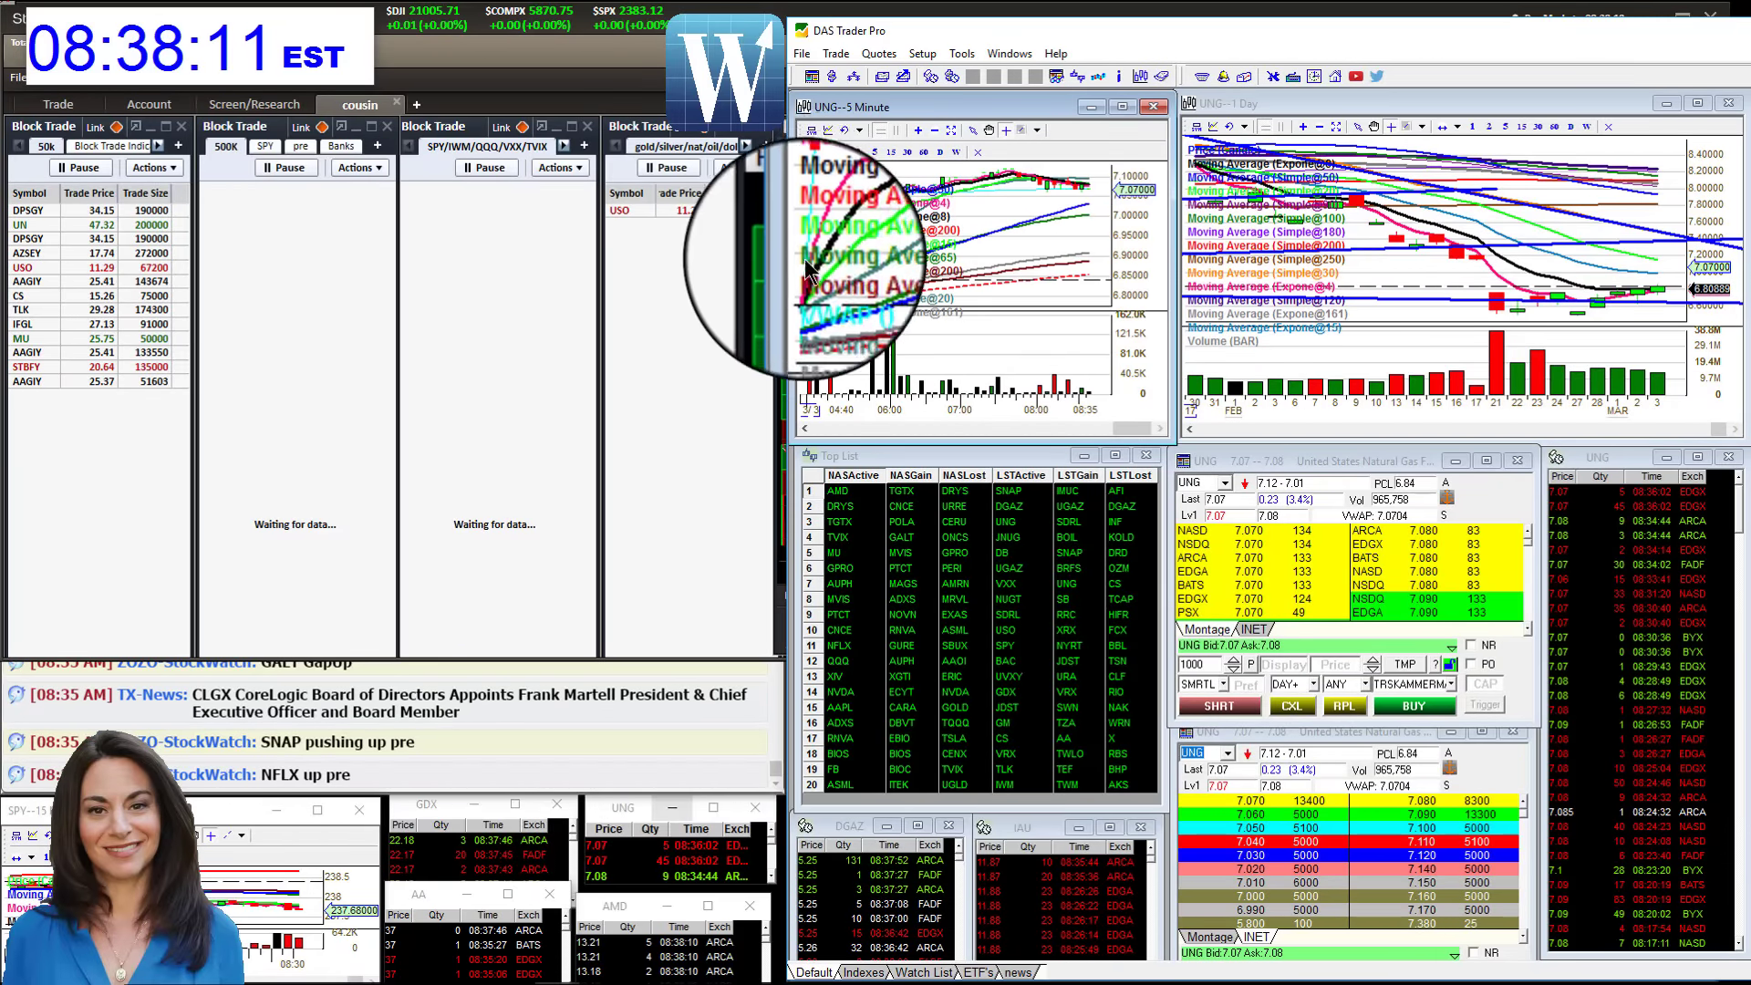
pyautogui.click(935, 133)
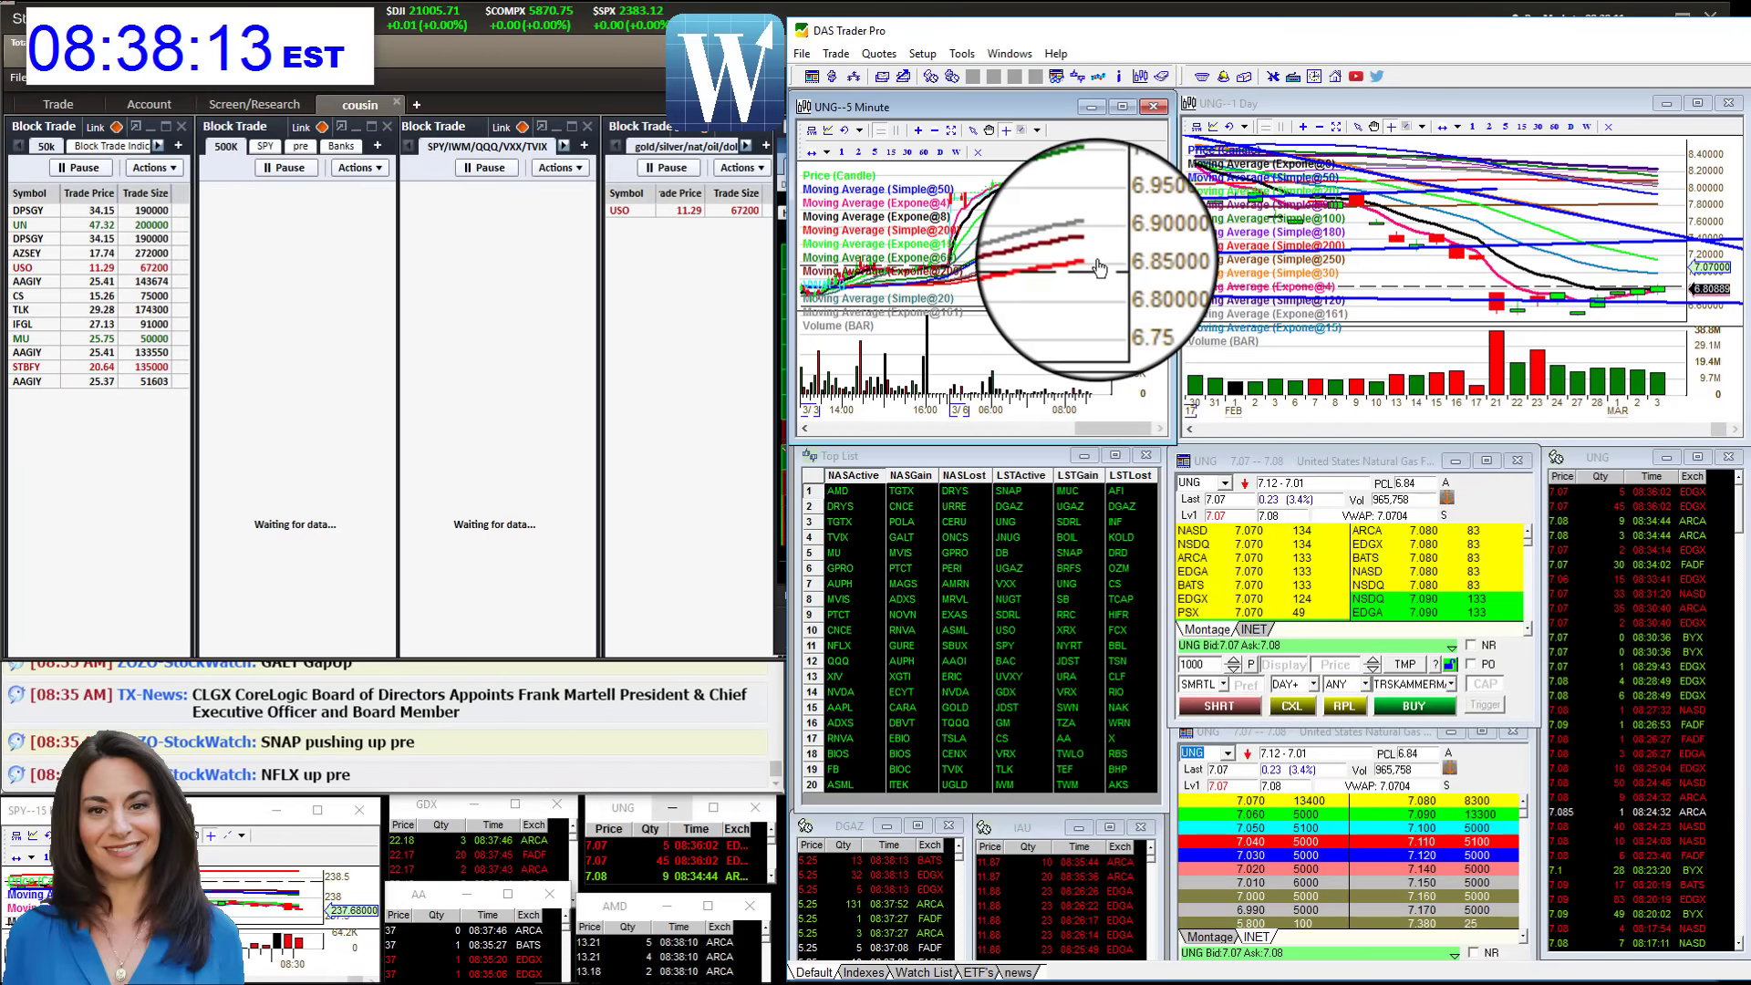
pyautogui.click(1037, 129)
pyautogui.click(1049, 142)
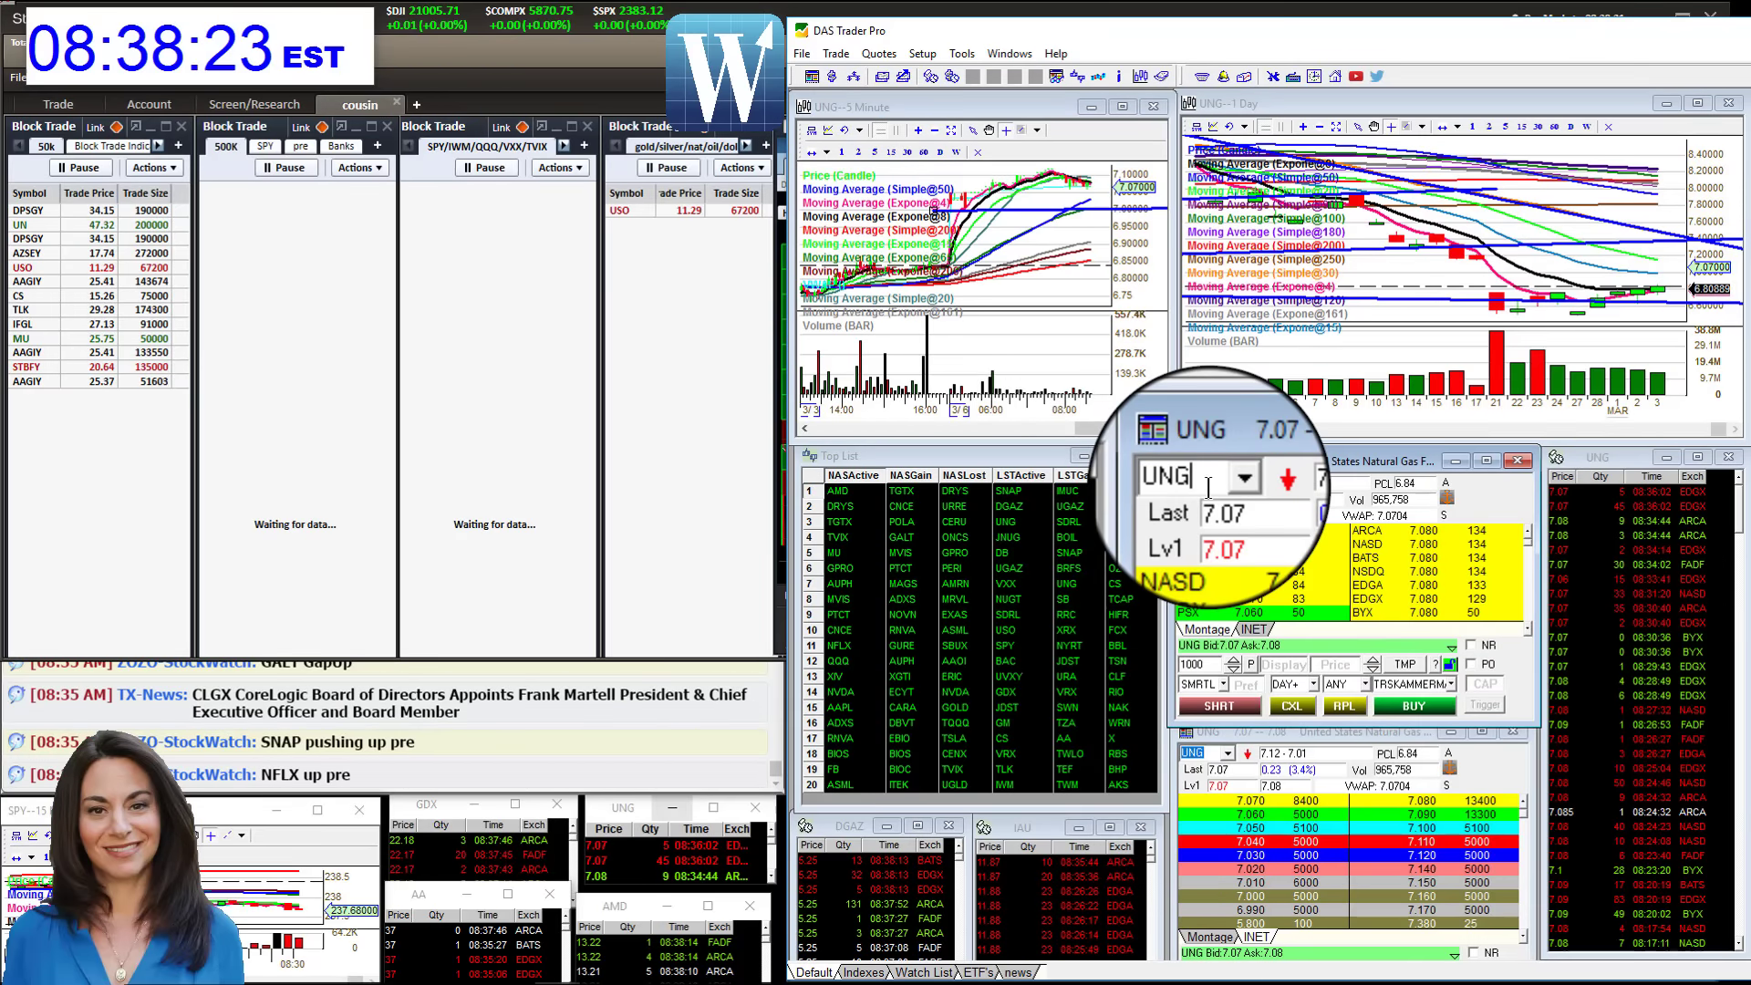
# Replace the montage symbol with GPRO to review its intraday and daily charts.
pyautogui.press('BackSpace')
pyautogui.press('BackSpace')
pyautogui.press('BackSpace')
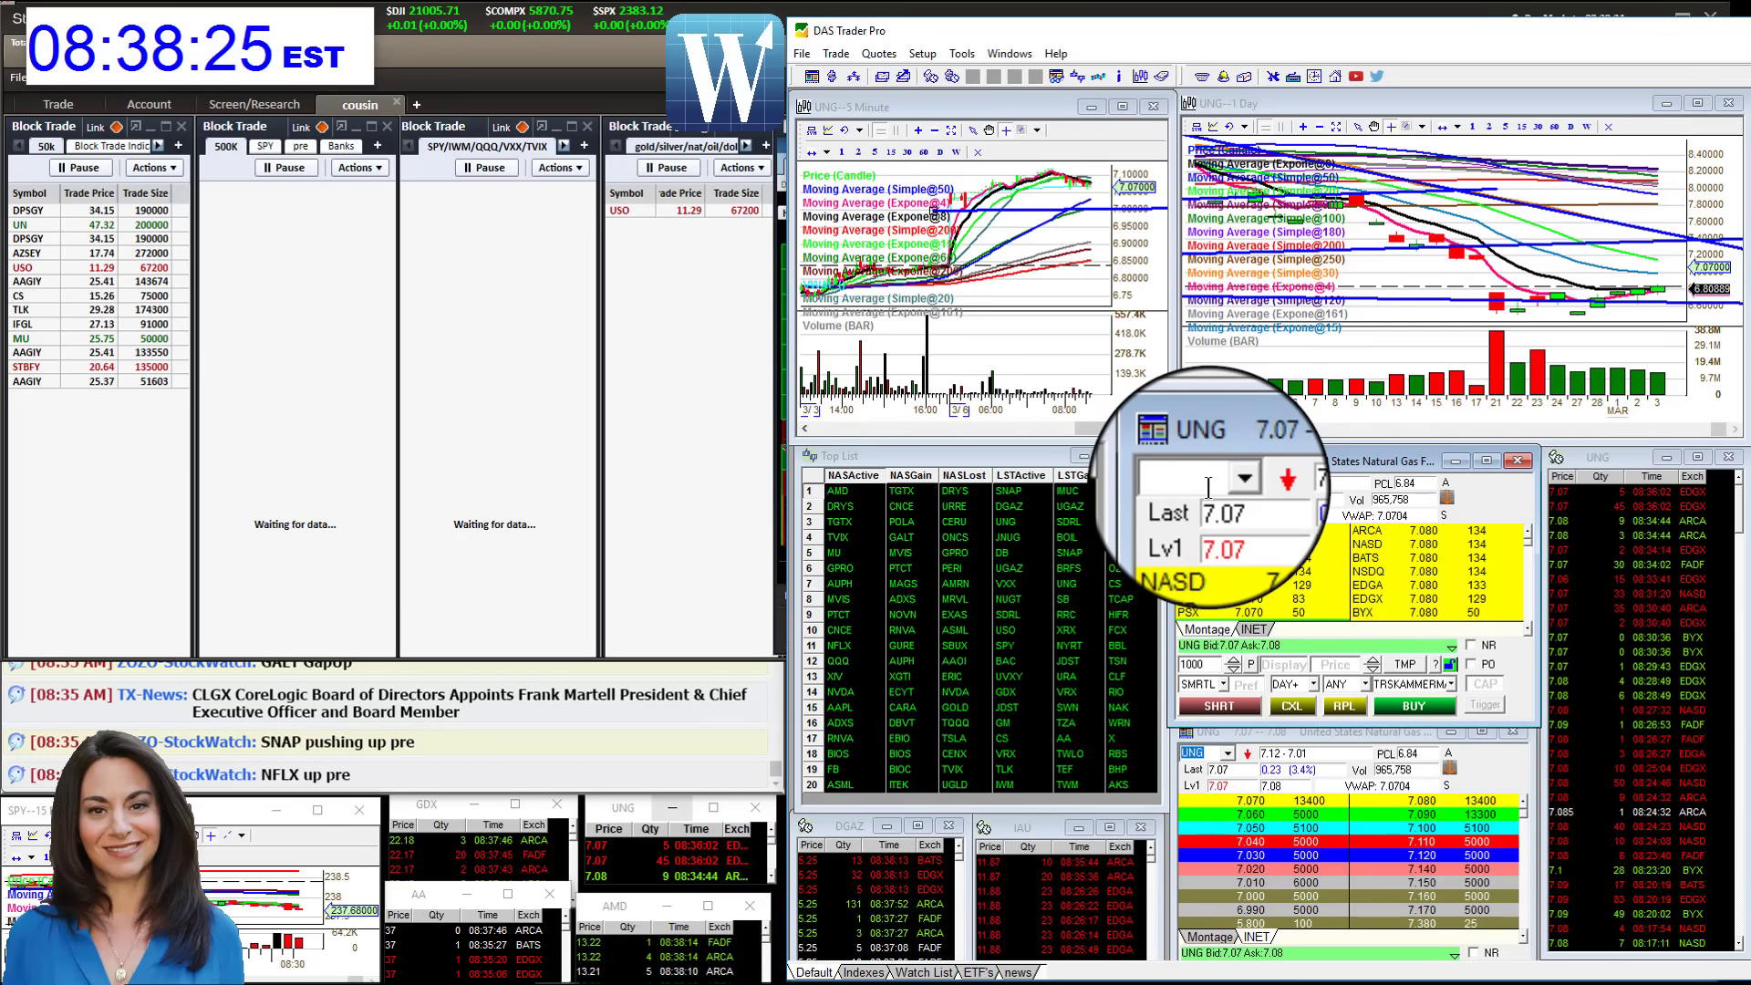
pyautogui.write('GP')
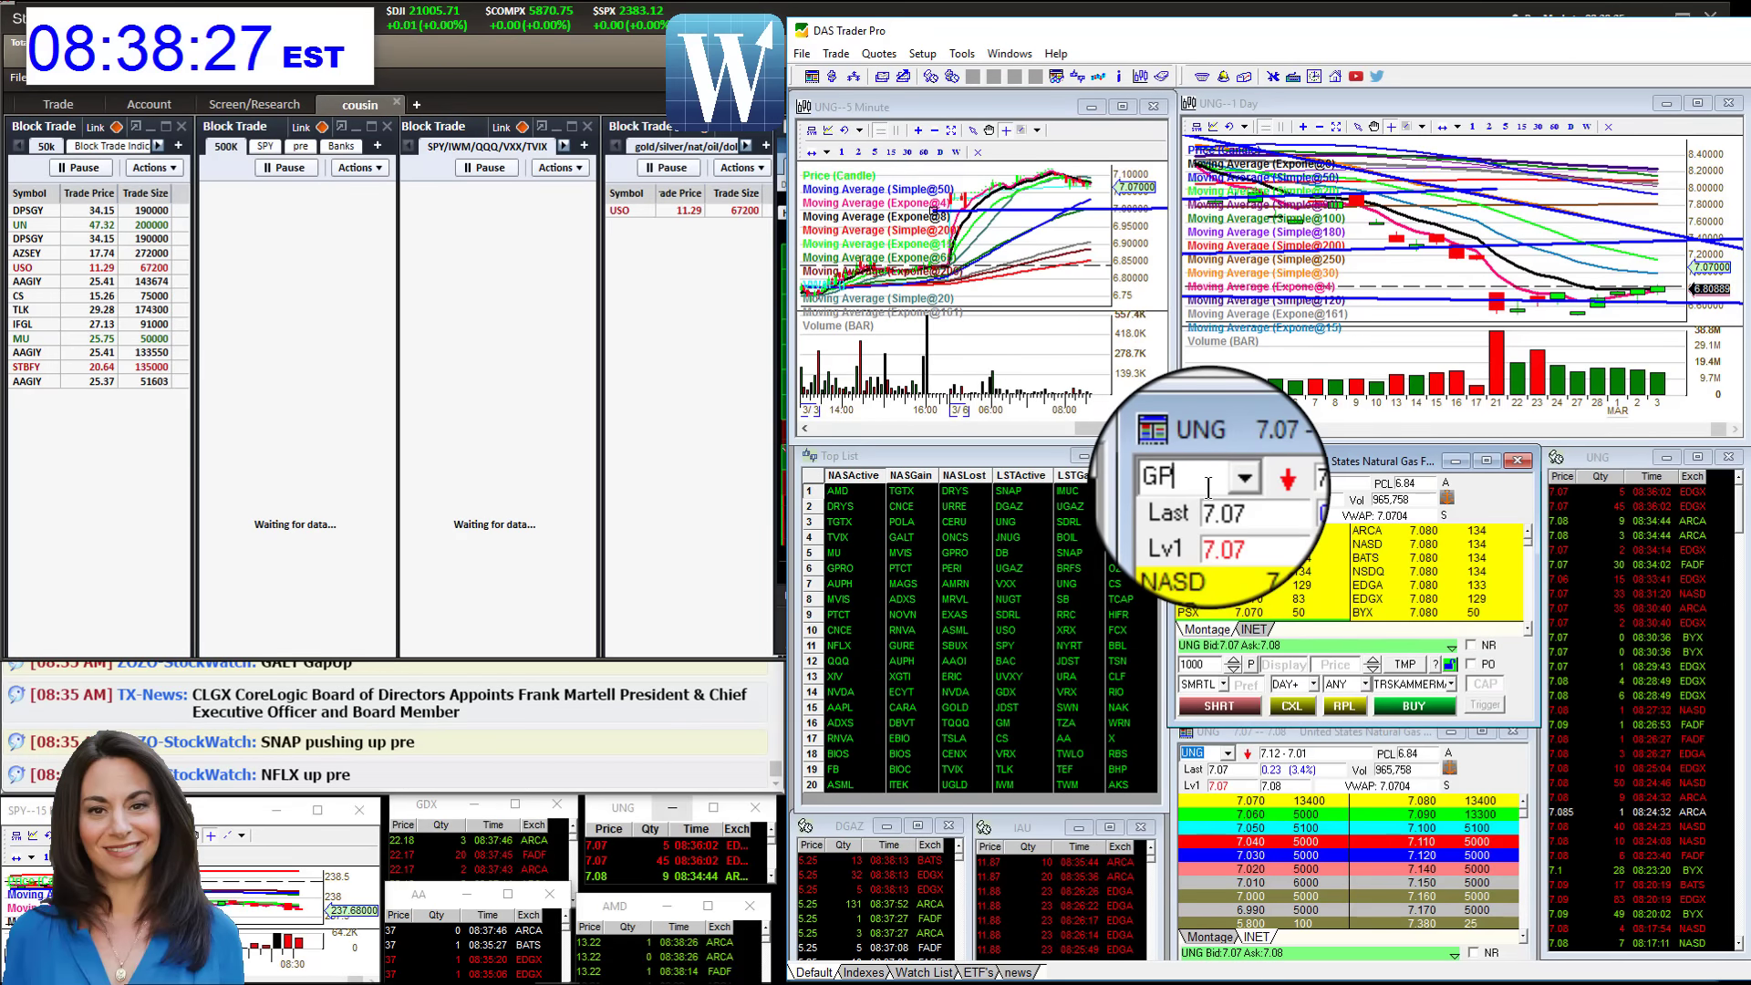
pyautogui.write('RO')
pyautogui.press('Return')
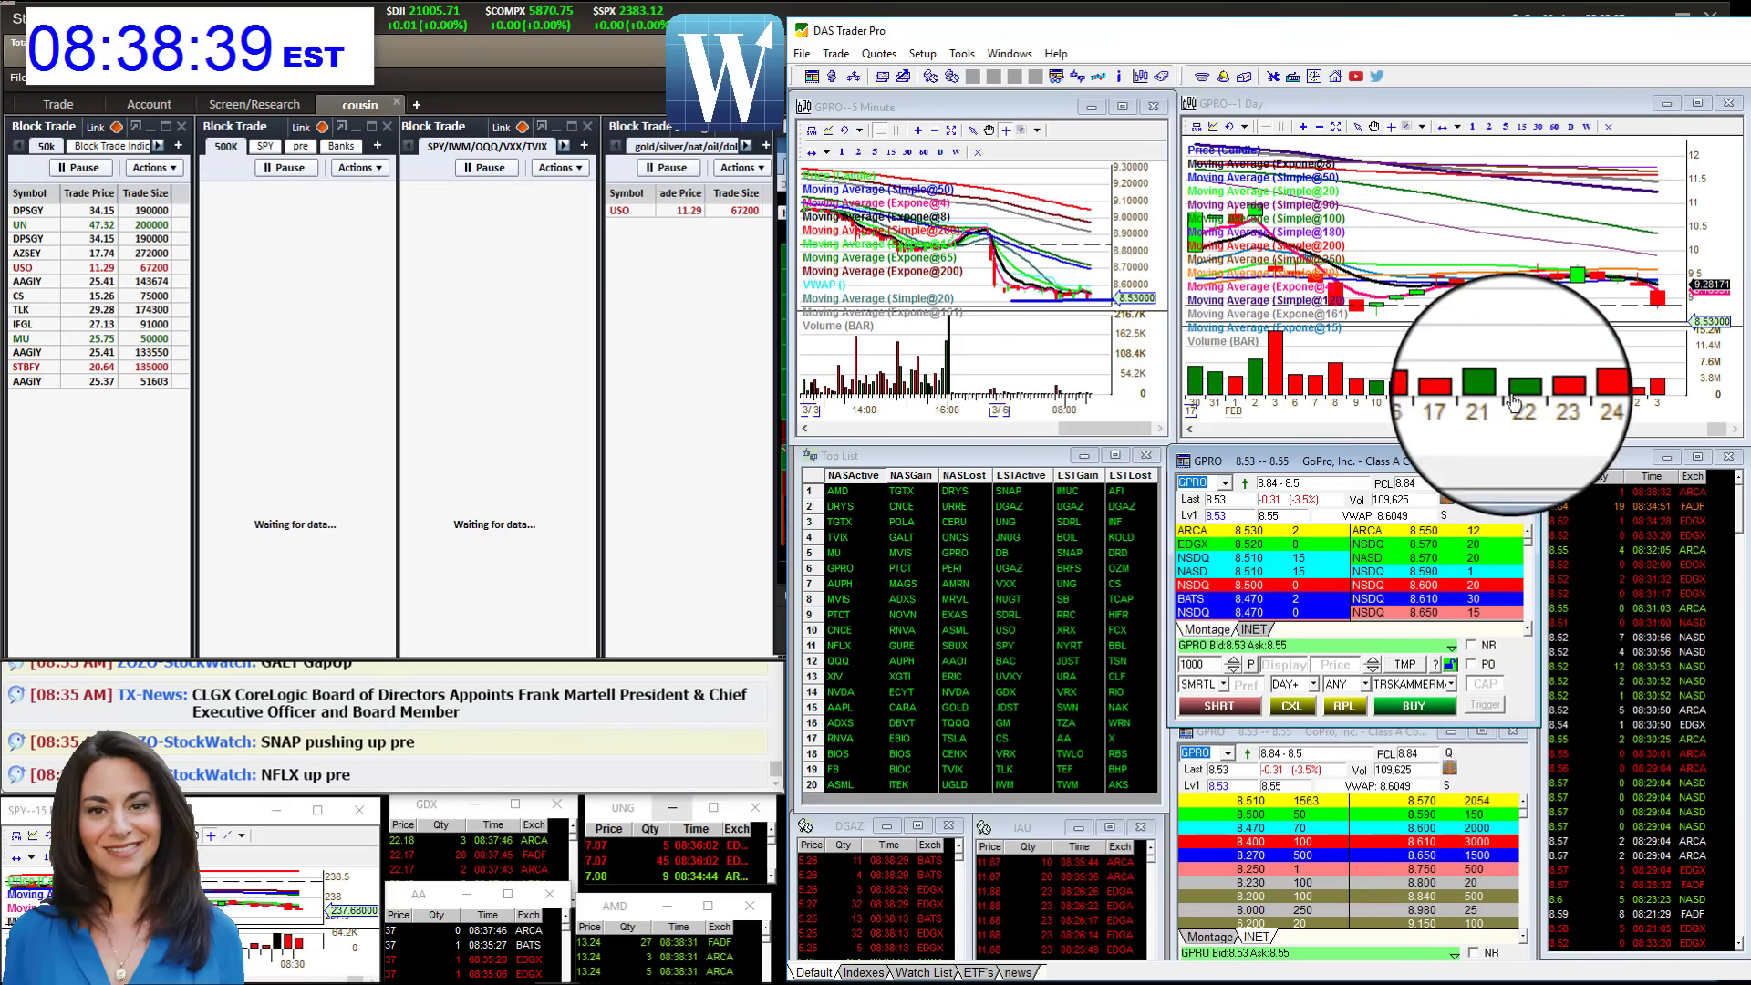
# Replace the montage symbol with AA.
pyautogui.click(1211, 484)
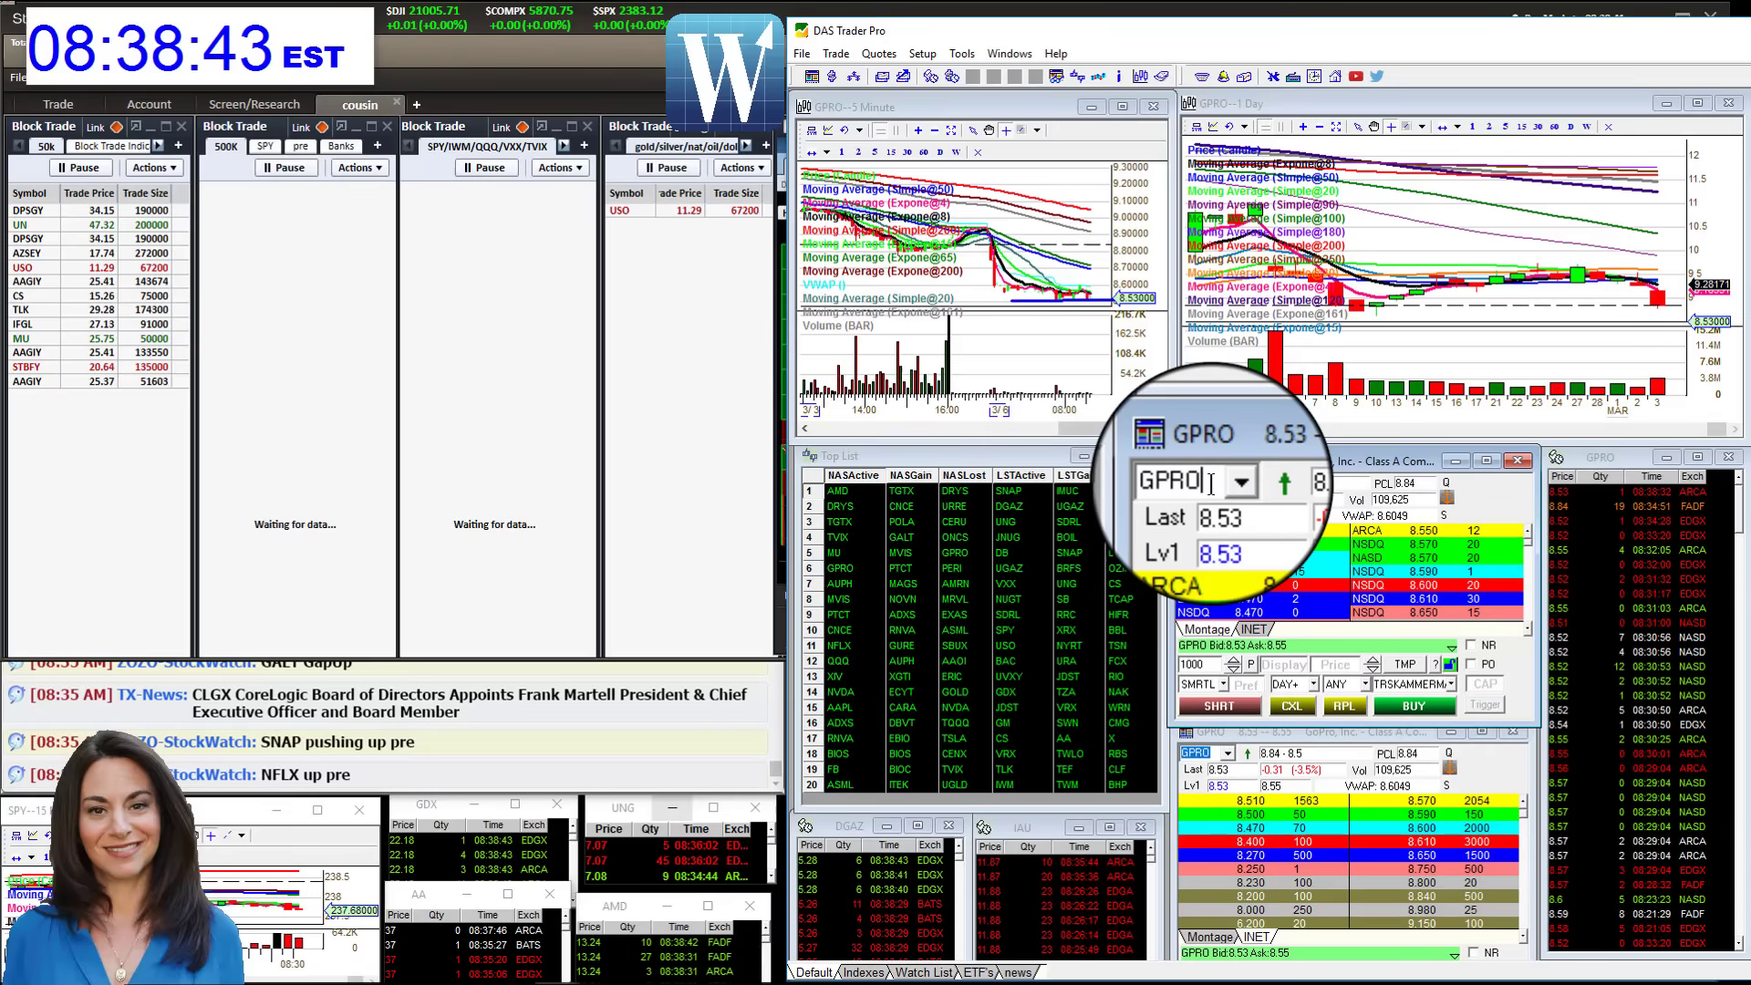
pyautogui.press('BackSpace')
pyautogui.press('BackSpace')
pyautogui.press('BackSpace')
pyautogui.press('BackSpace')
pyautogui.write('AA')
pyautogui.press('Return')
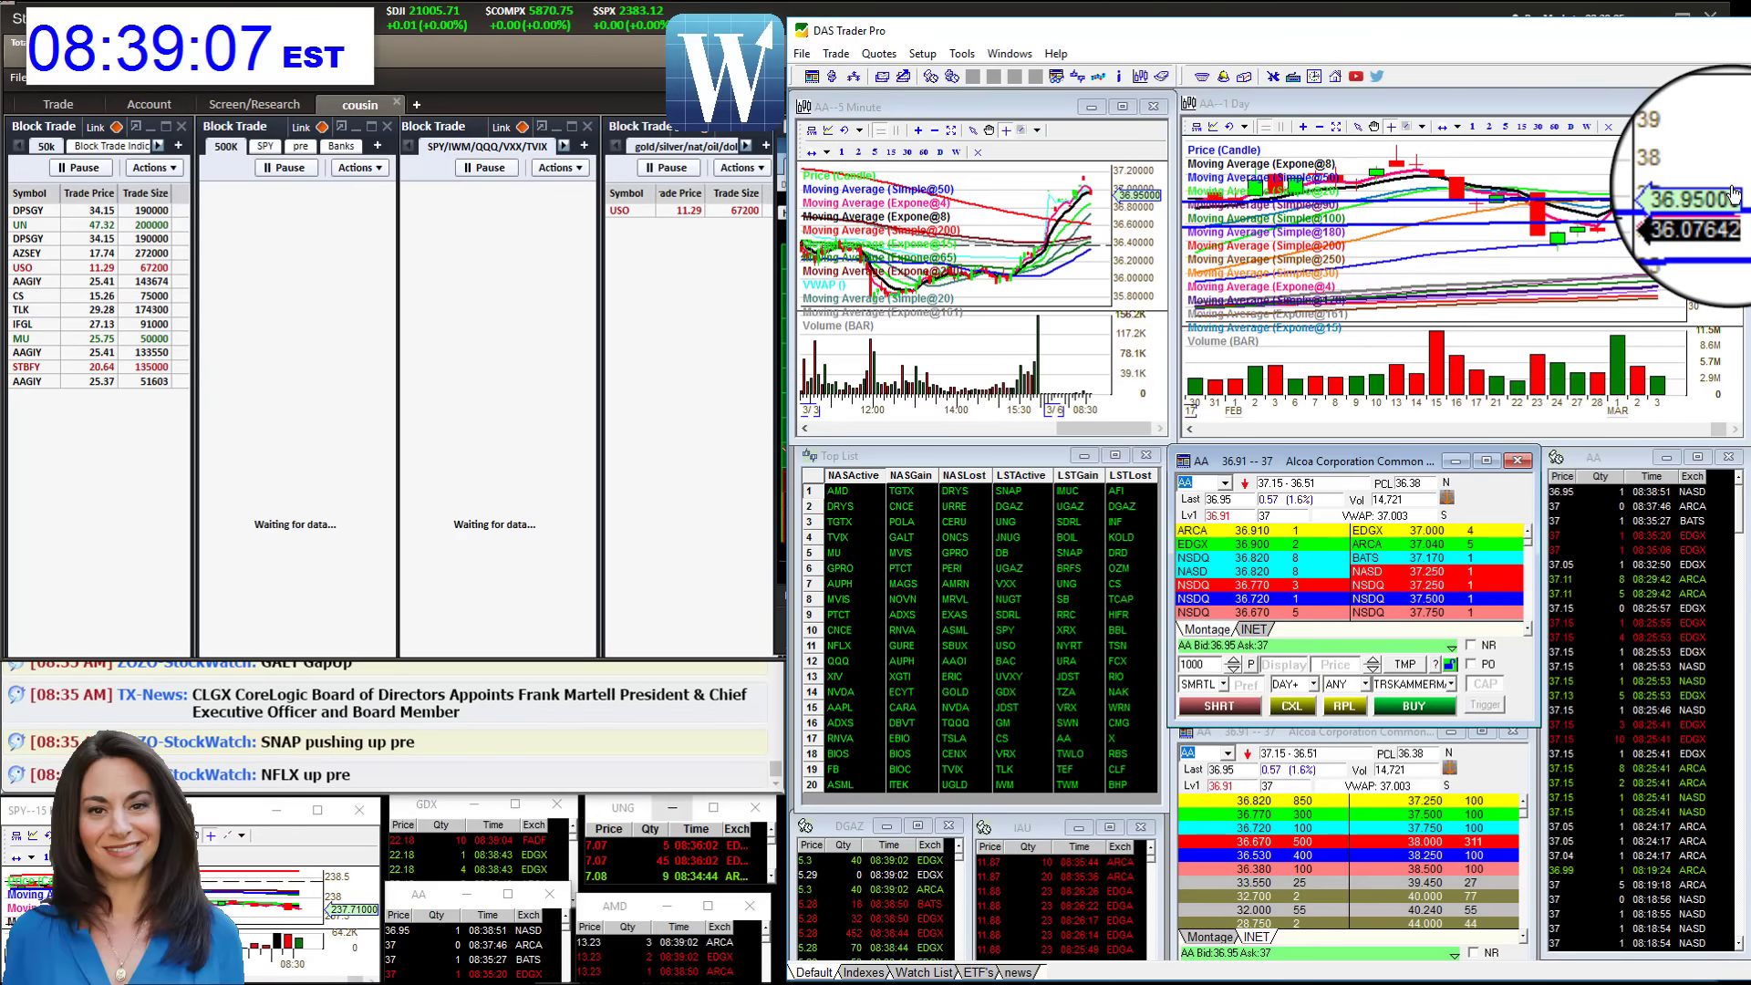
# Temporarily enlarge the AA daily chart window and draw a horizontal line at about 37.49 near the latest candles.
pyautogui.moveTo(1612, 447); pyautogui.dragTo(1624, 702)
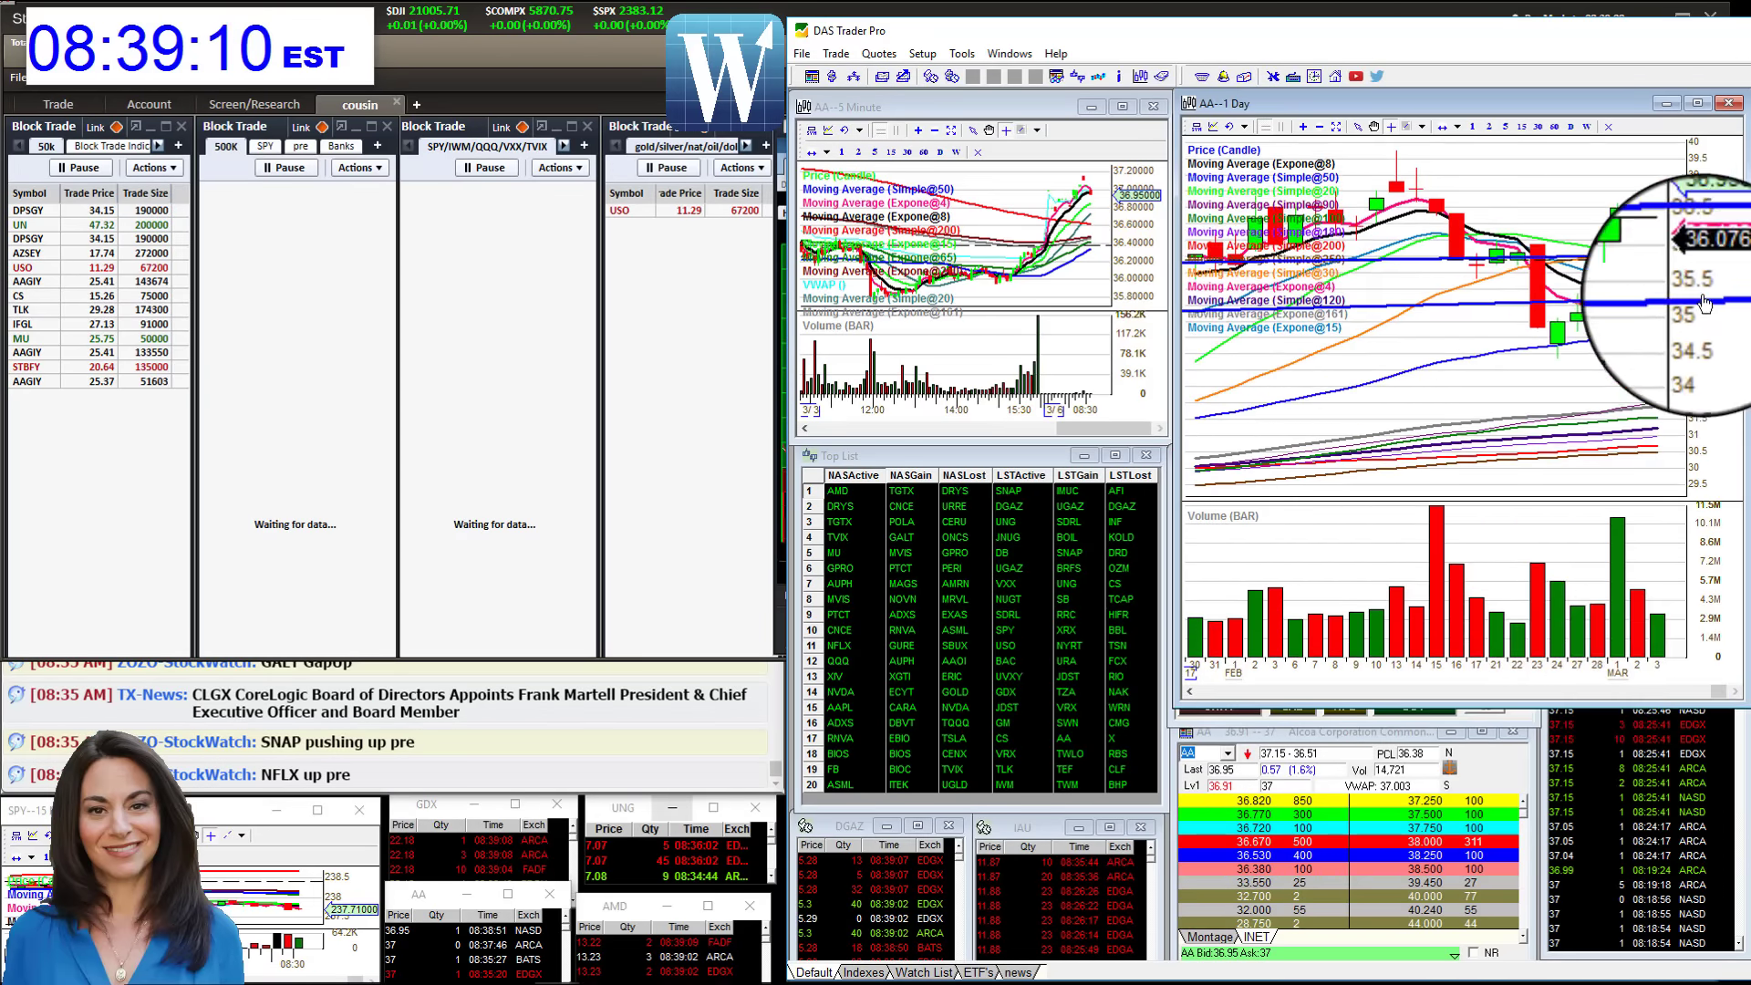
pyautogui.click(1422, 127)
pyautogui.click(1447, 147)
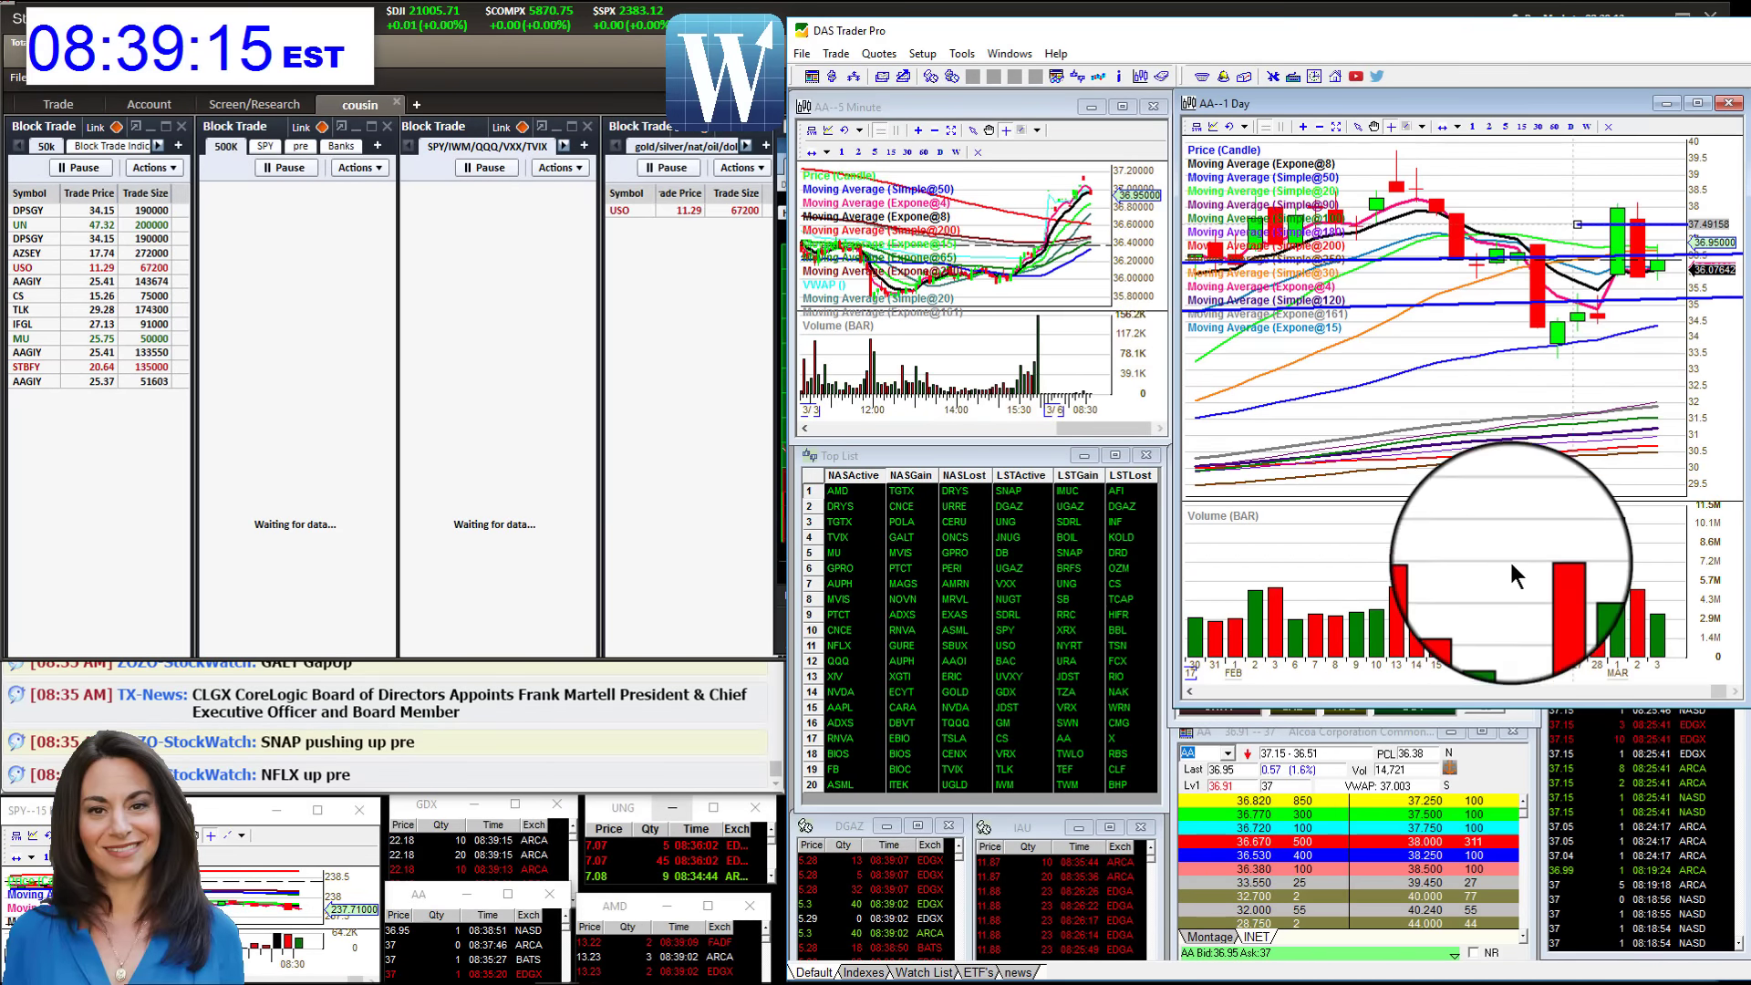
pyautogui.moveTo(1502, 701); pyautogui.dragTo(1488, 424)
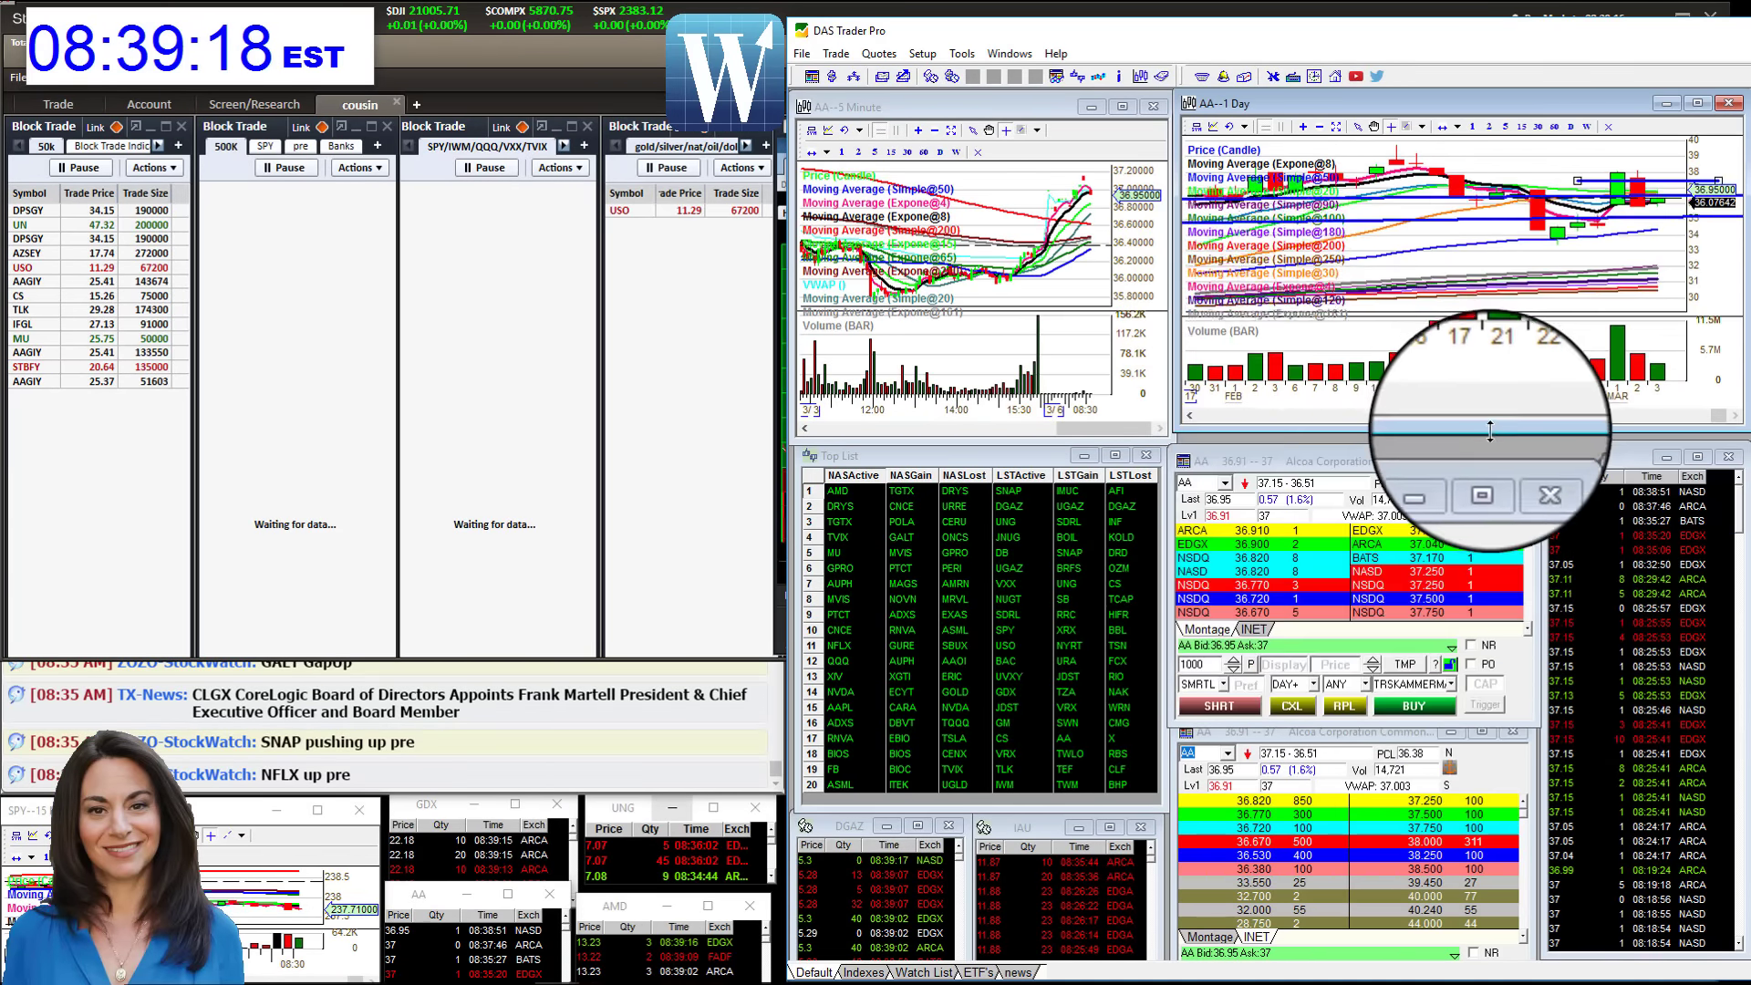
# Load the symbol IWM in the upper montage.
pyautogui.click(1204, 485)
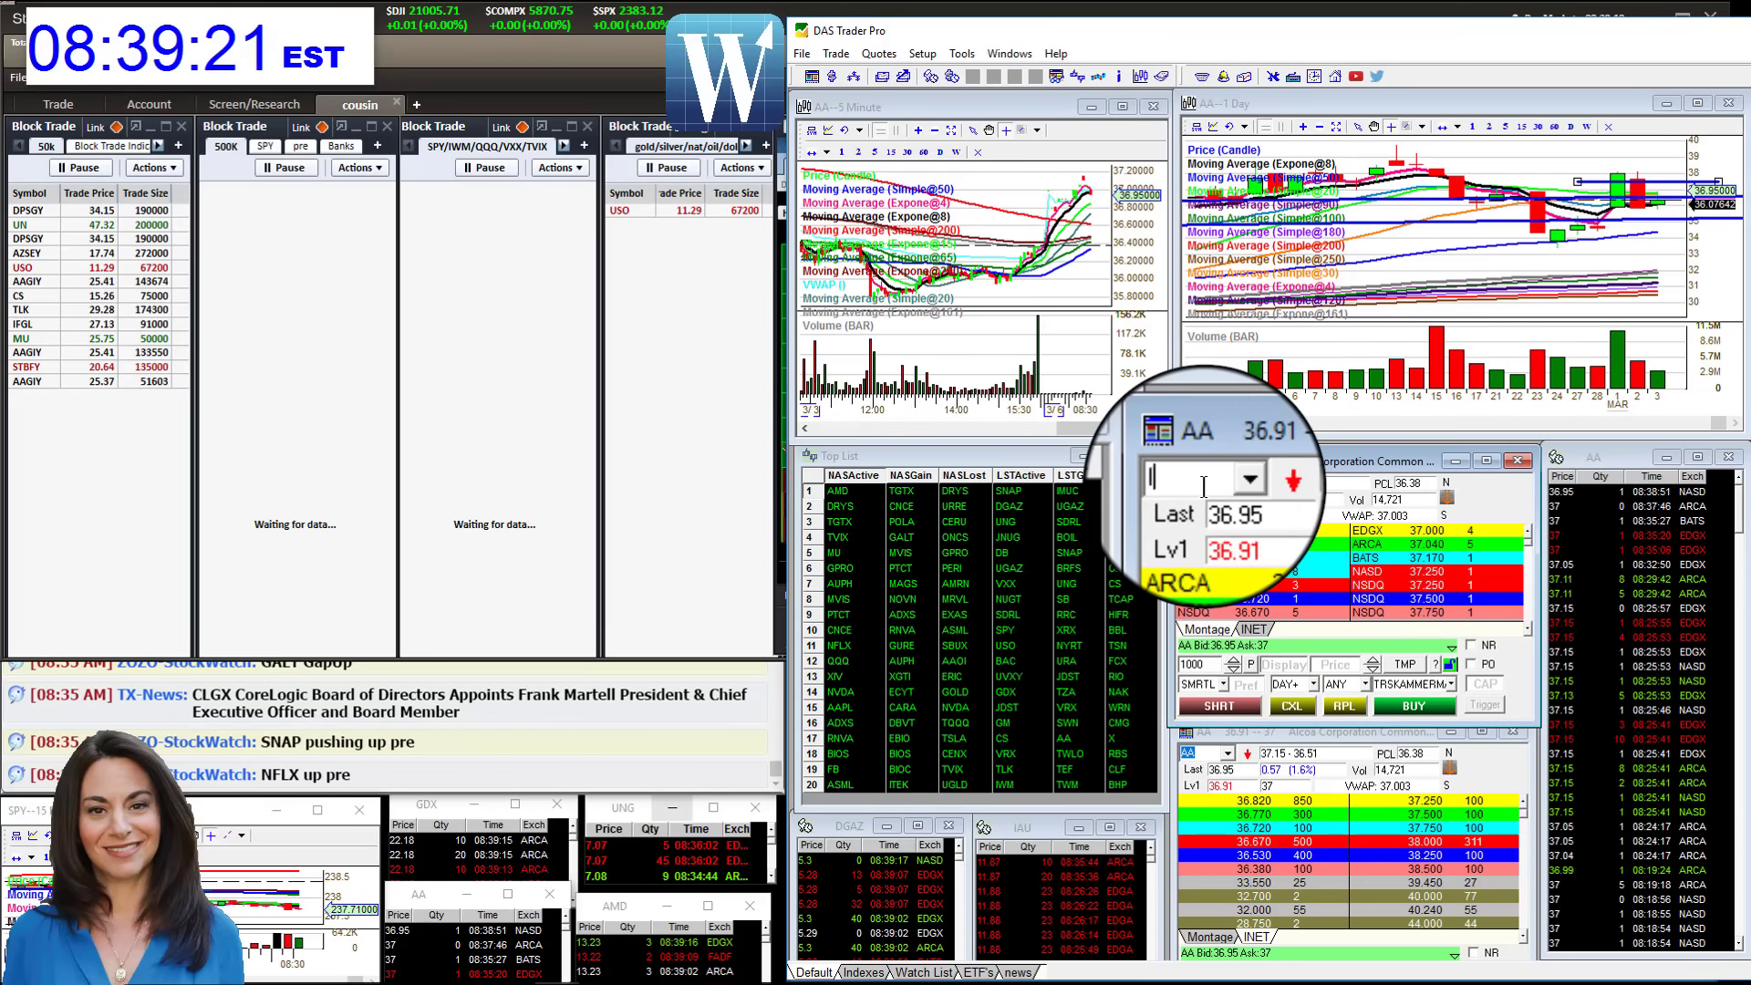
pyautogui.write('IWM')
pyautogui.press('Return')
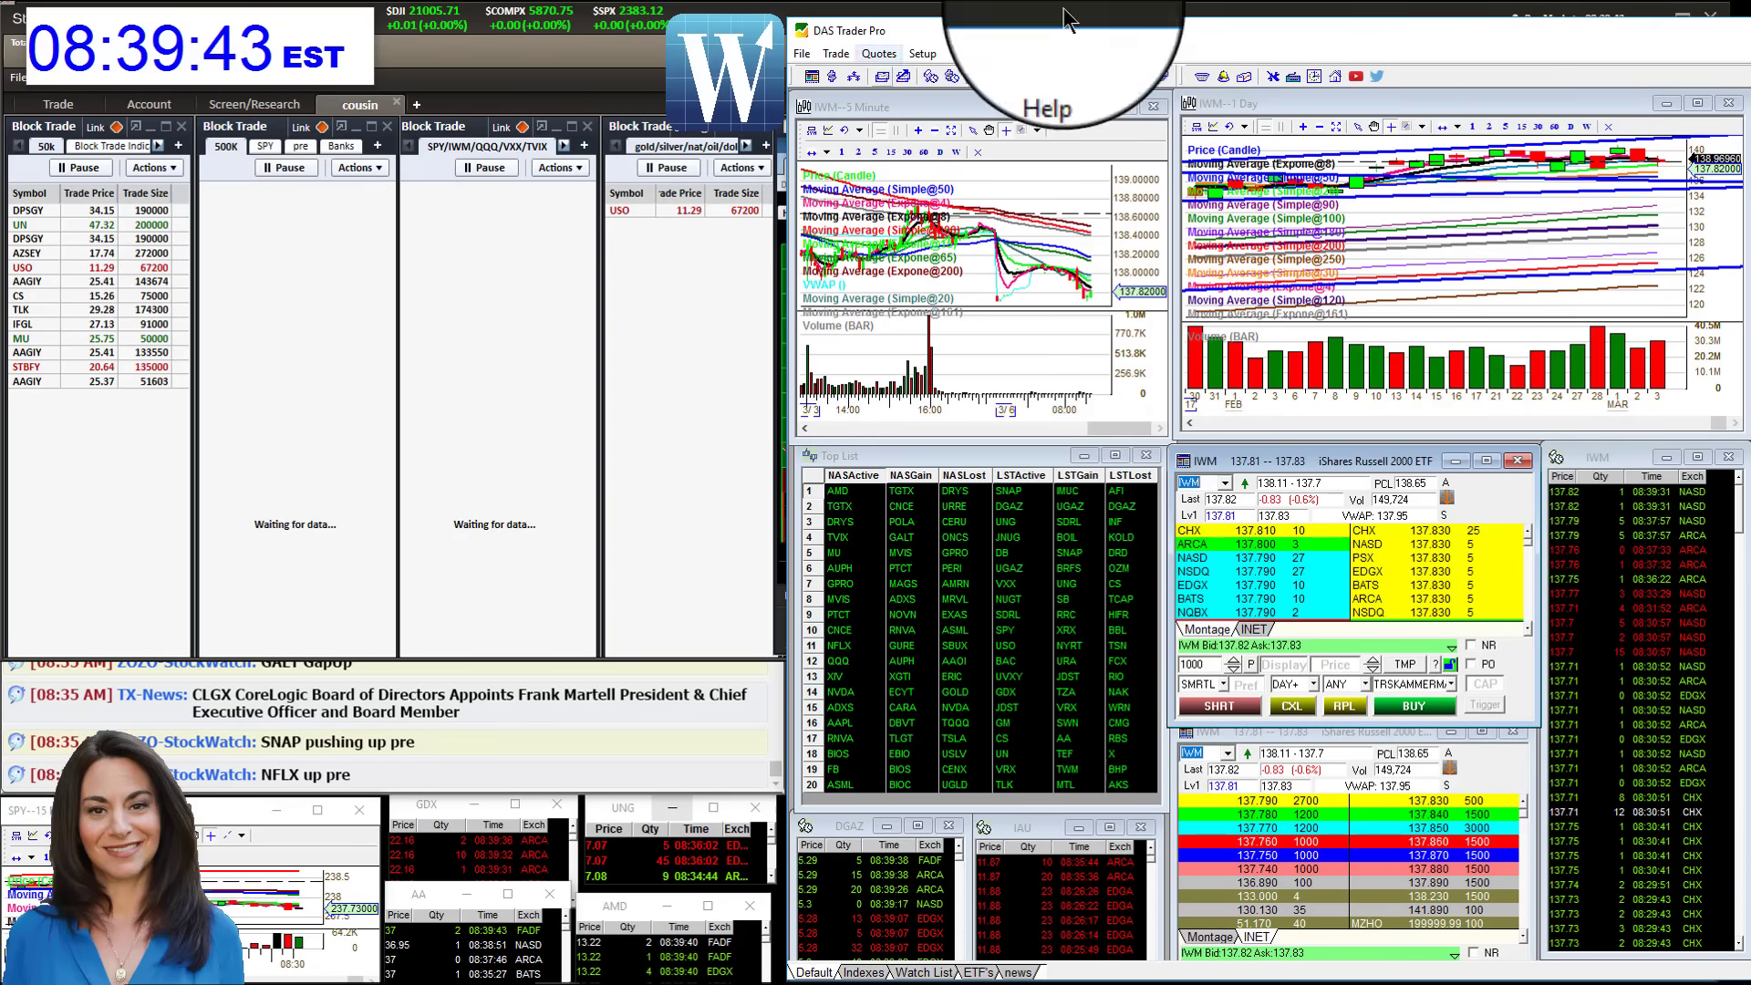
# Examine the recent IWM daily candles and the weekly chart, moving the weekly window clear before returning to the main charts.
pyautogui.click(1306, 130)
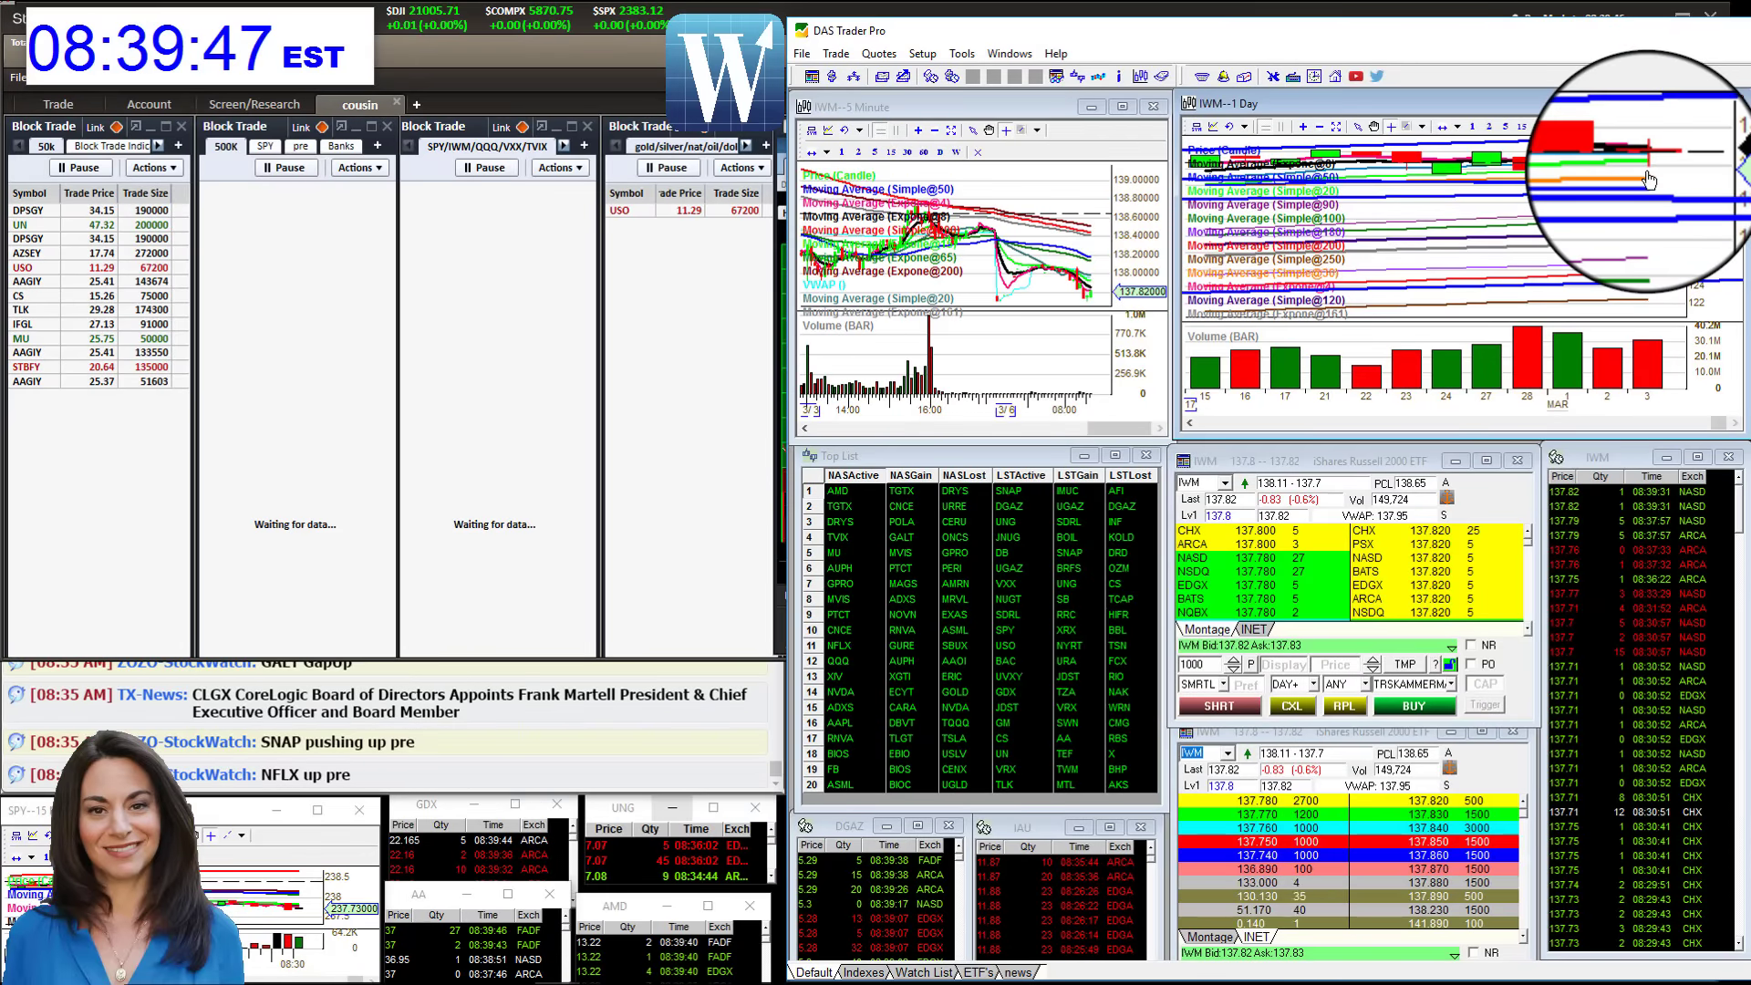
pyautogui.moveTo(1648, 175)
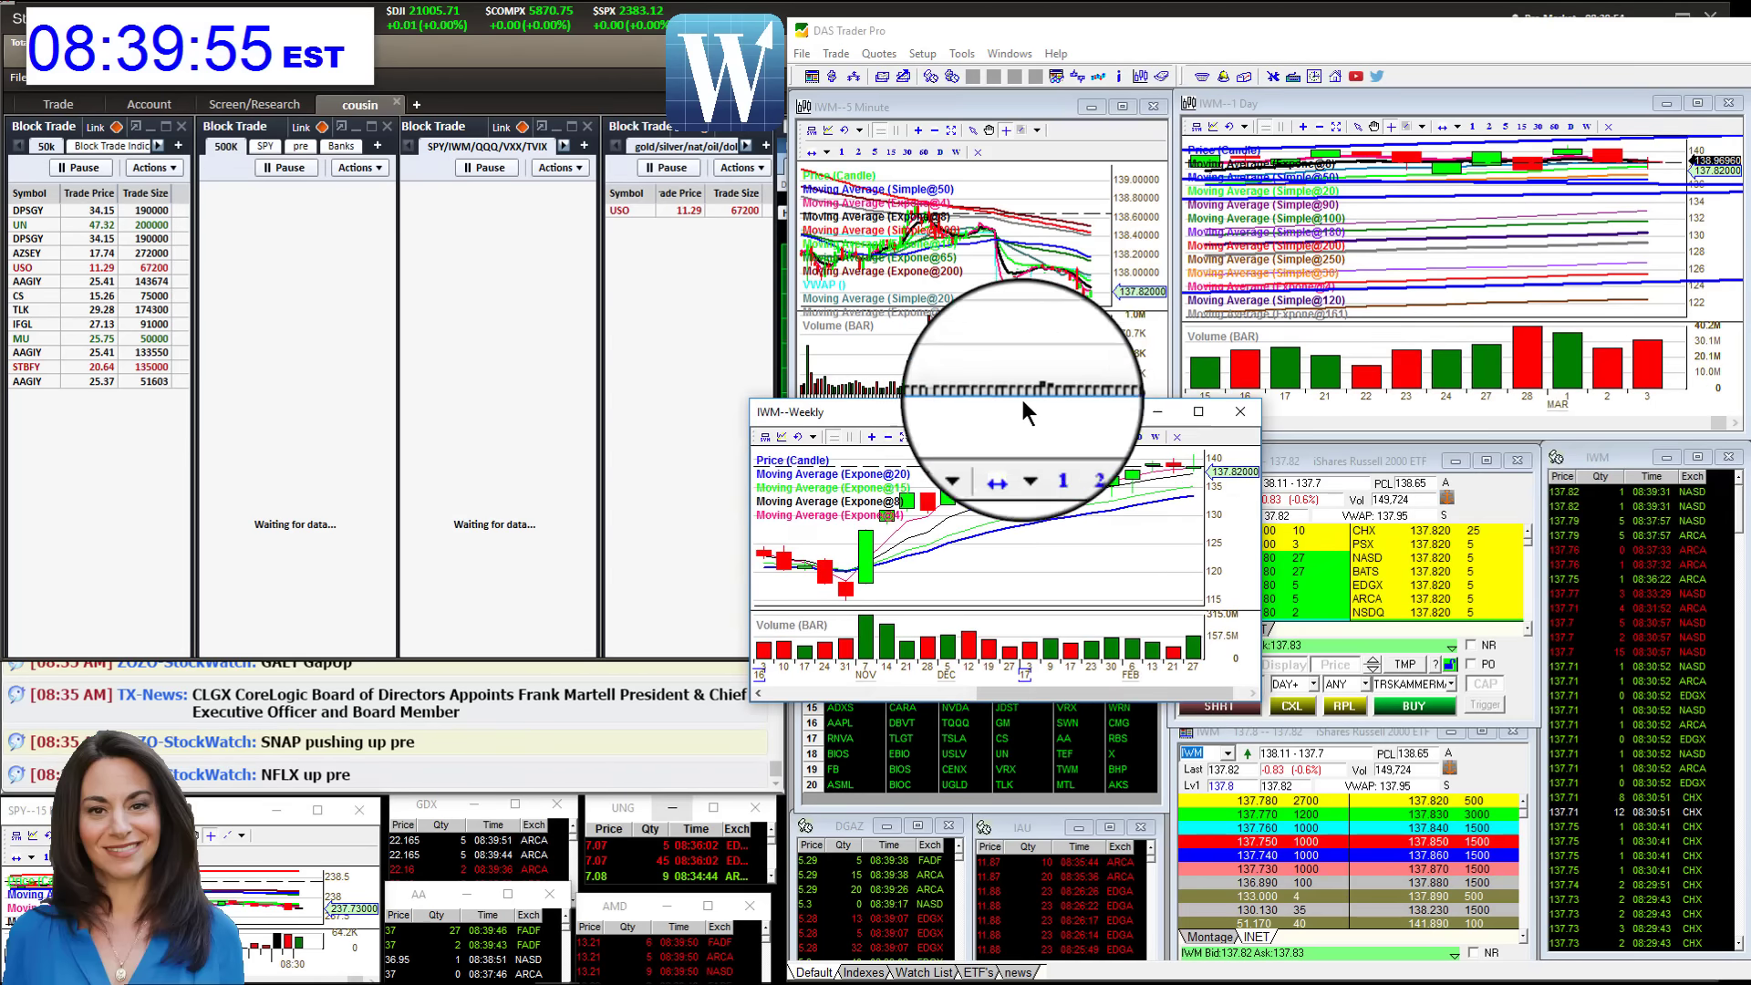
pyautogui.moveTo(1024, 408); pyautogui.dragTo(522, 402)
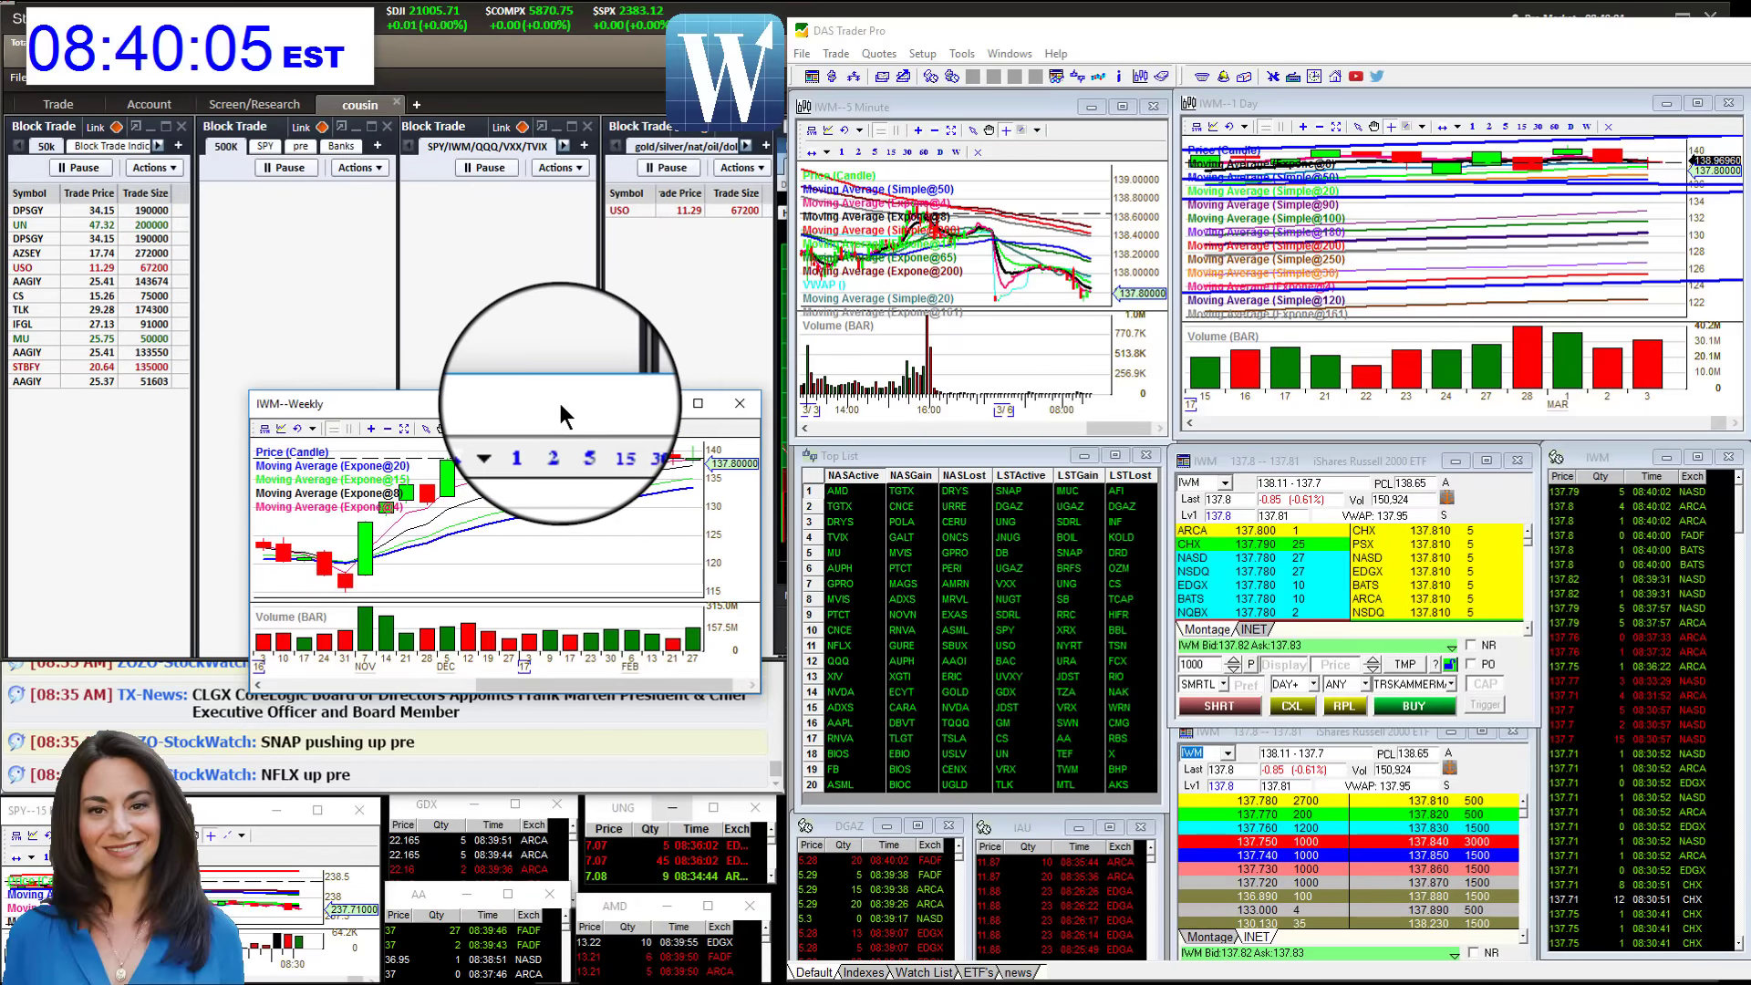
pyautogui.moveTo(558, 400); pyautogui.dragTo(711, 304)
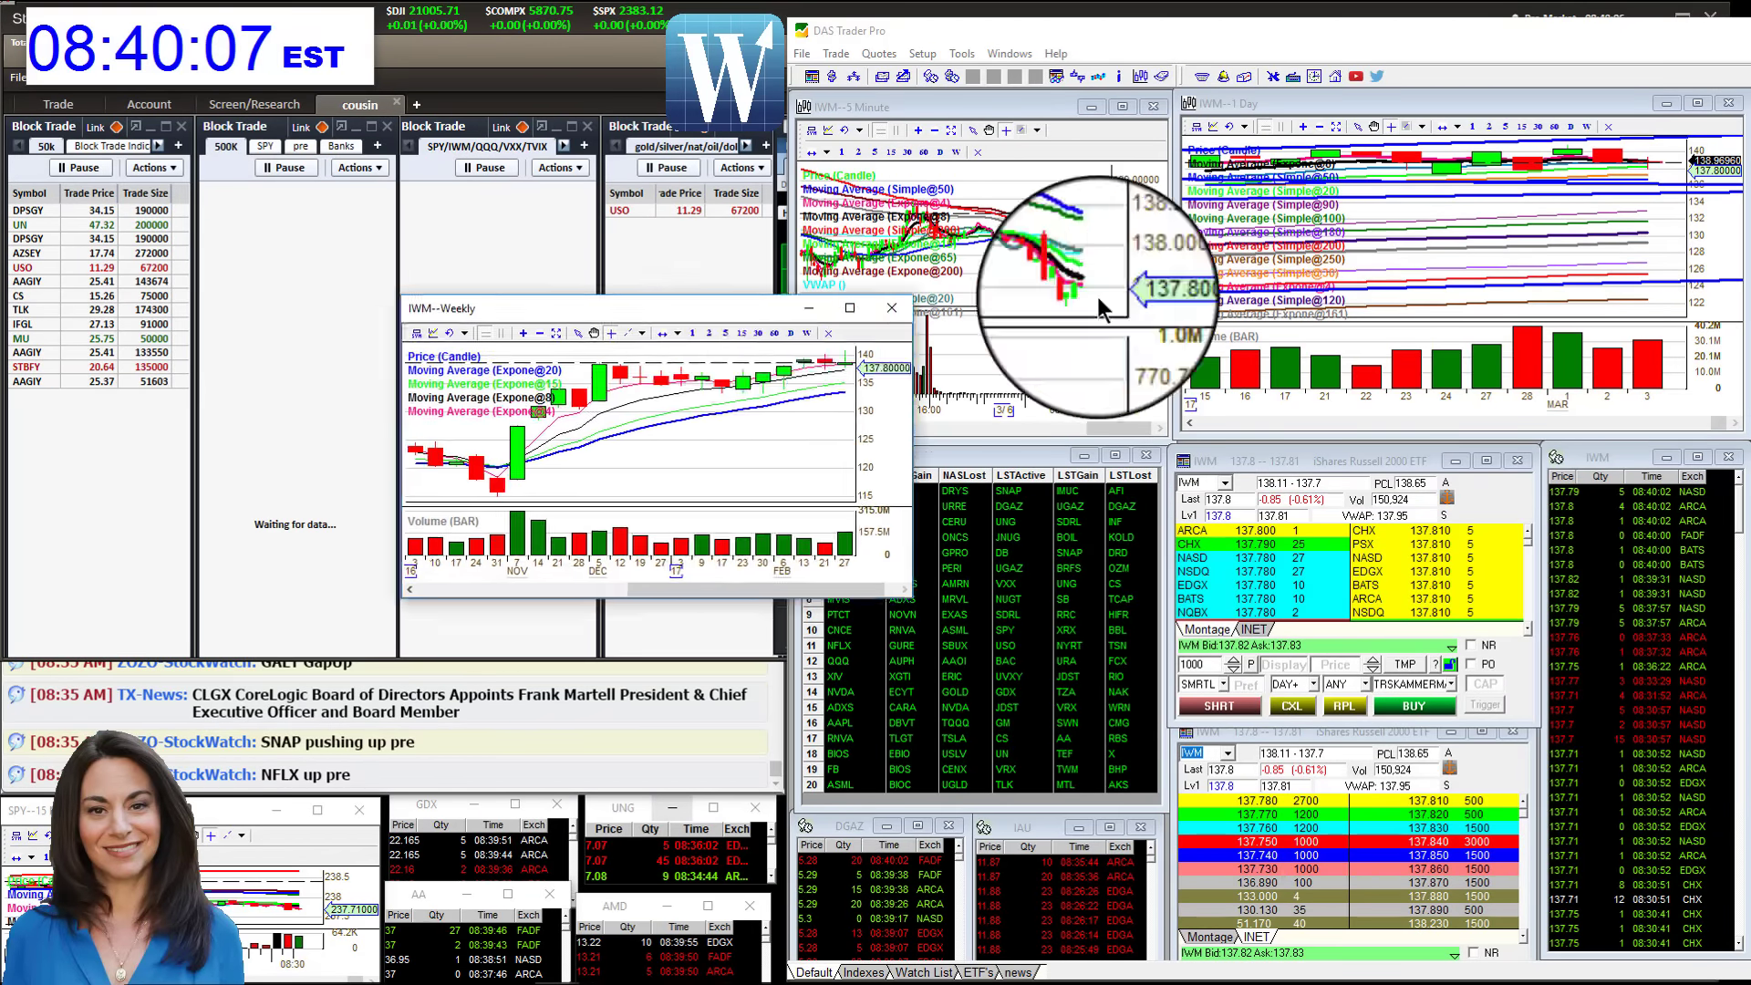
pyautogui.click(1097, 298)
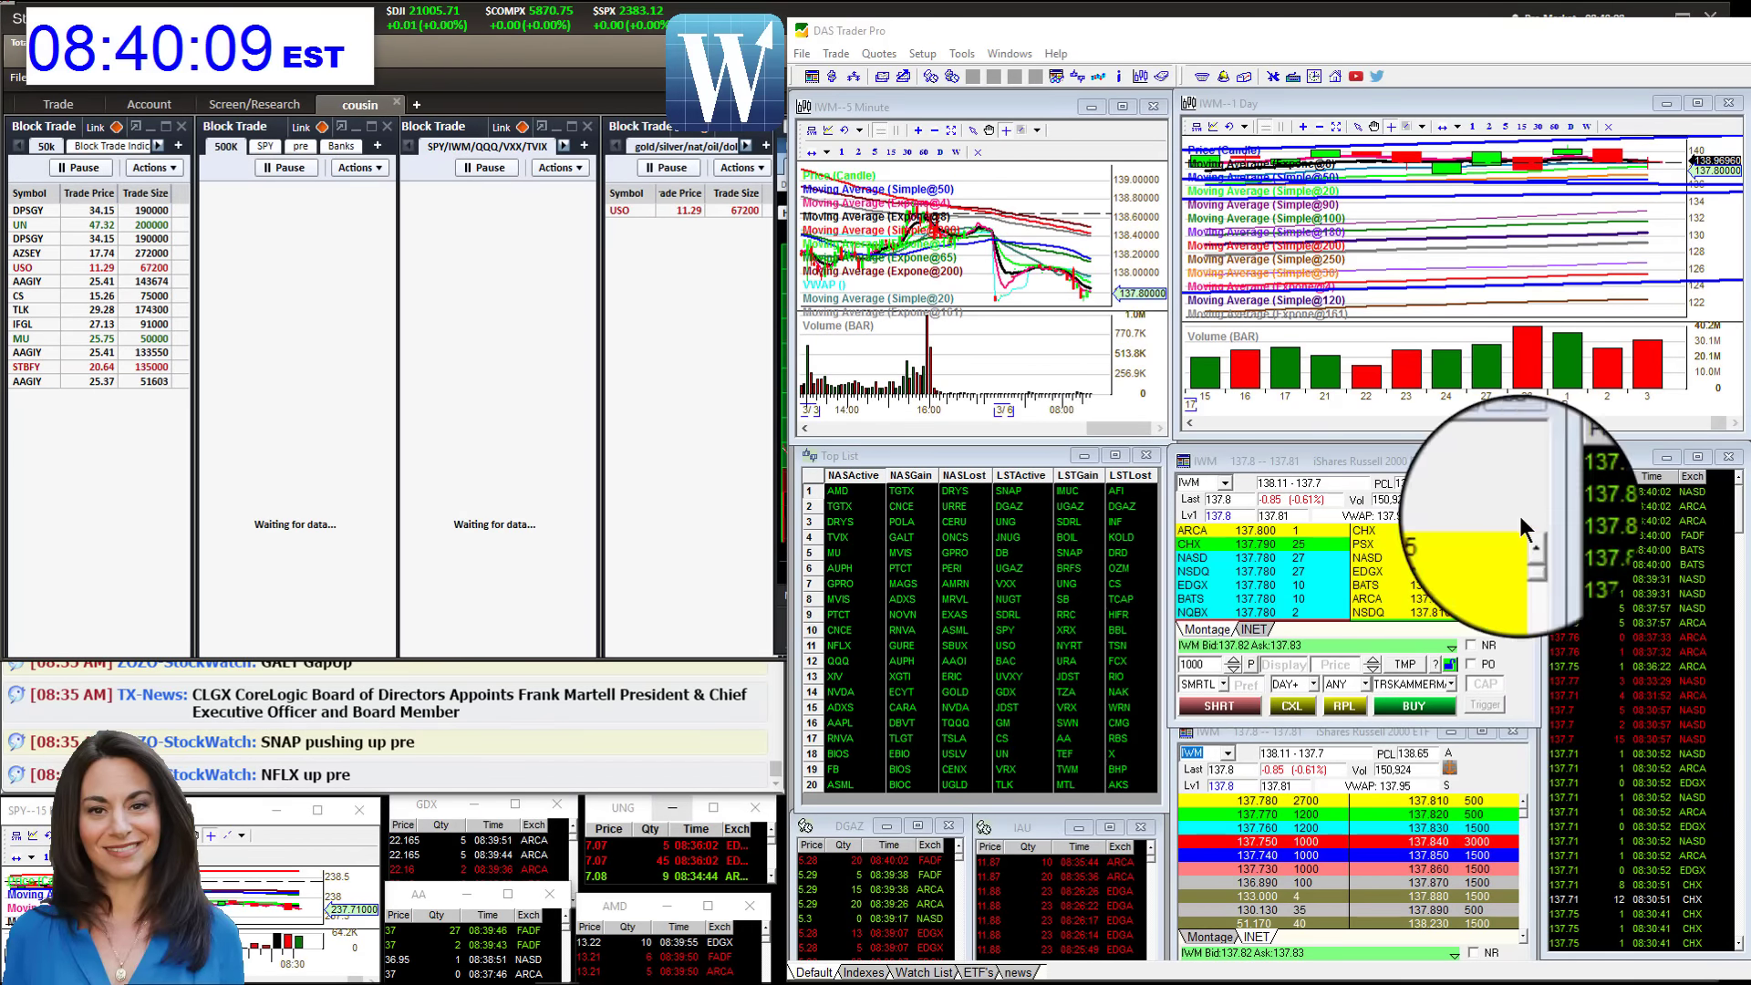
# Load SPY in the upper montage to review its charts, followed by IAU.
pyautogui.click(1212, 484)
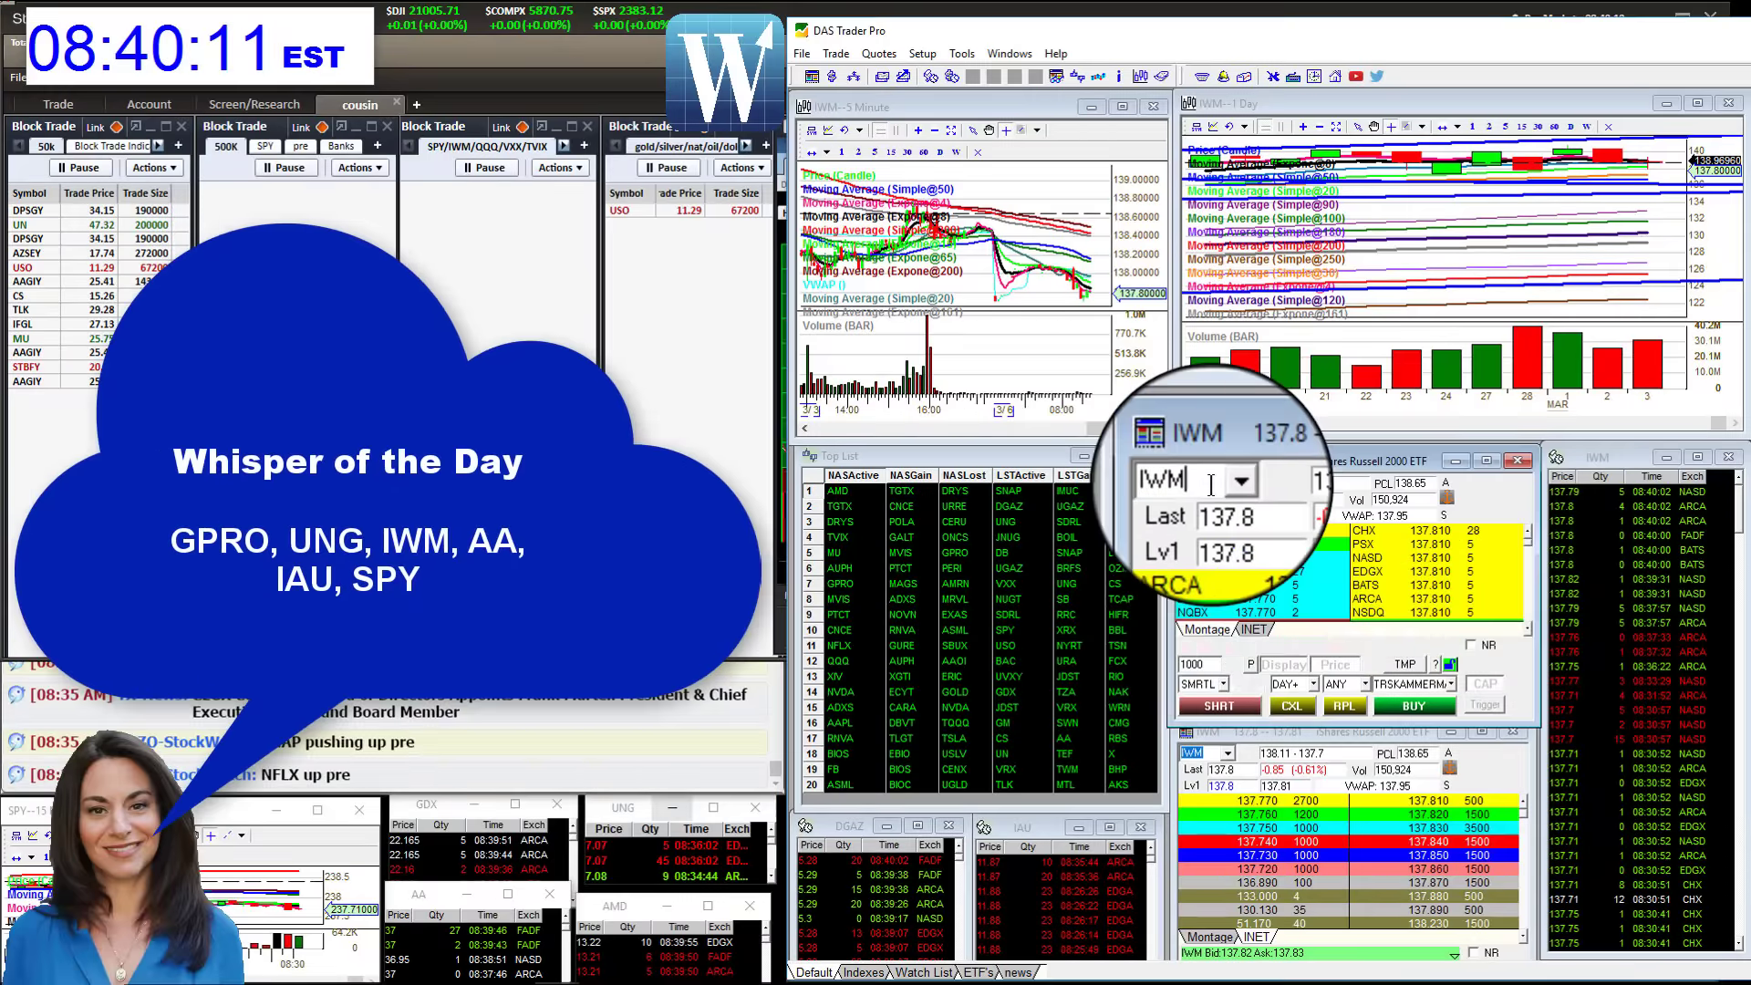
pyautogui.press('BackSpace')
pyautogui.press('BackSpace')
pyautogui.press('BackSpace')
pyautogui.write('SPY')
pyautogui.press('Return')
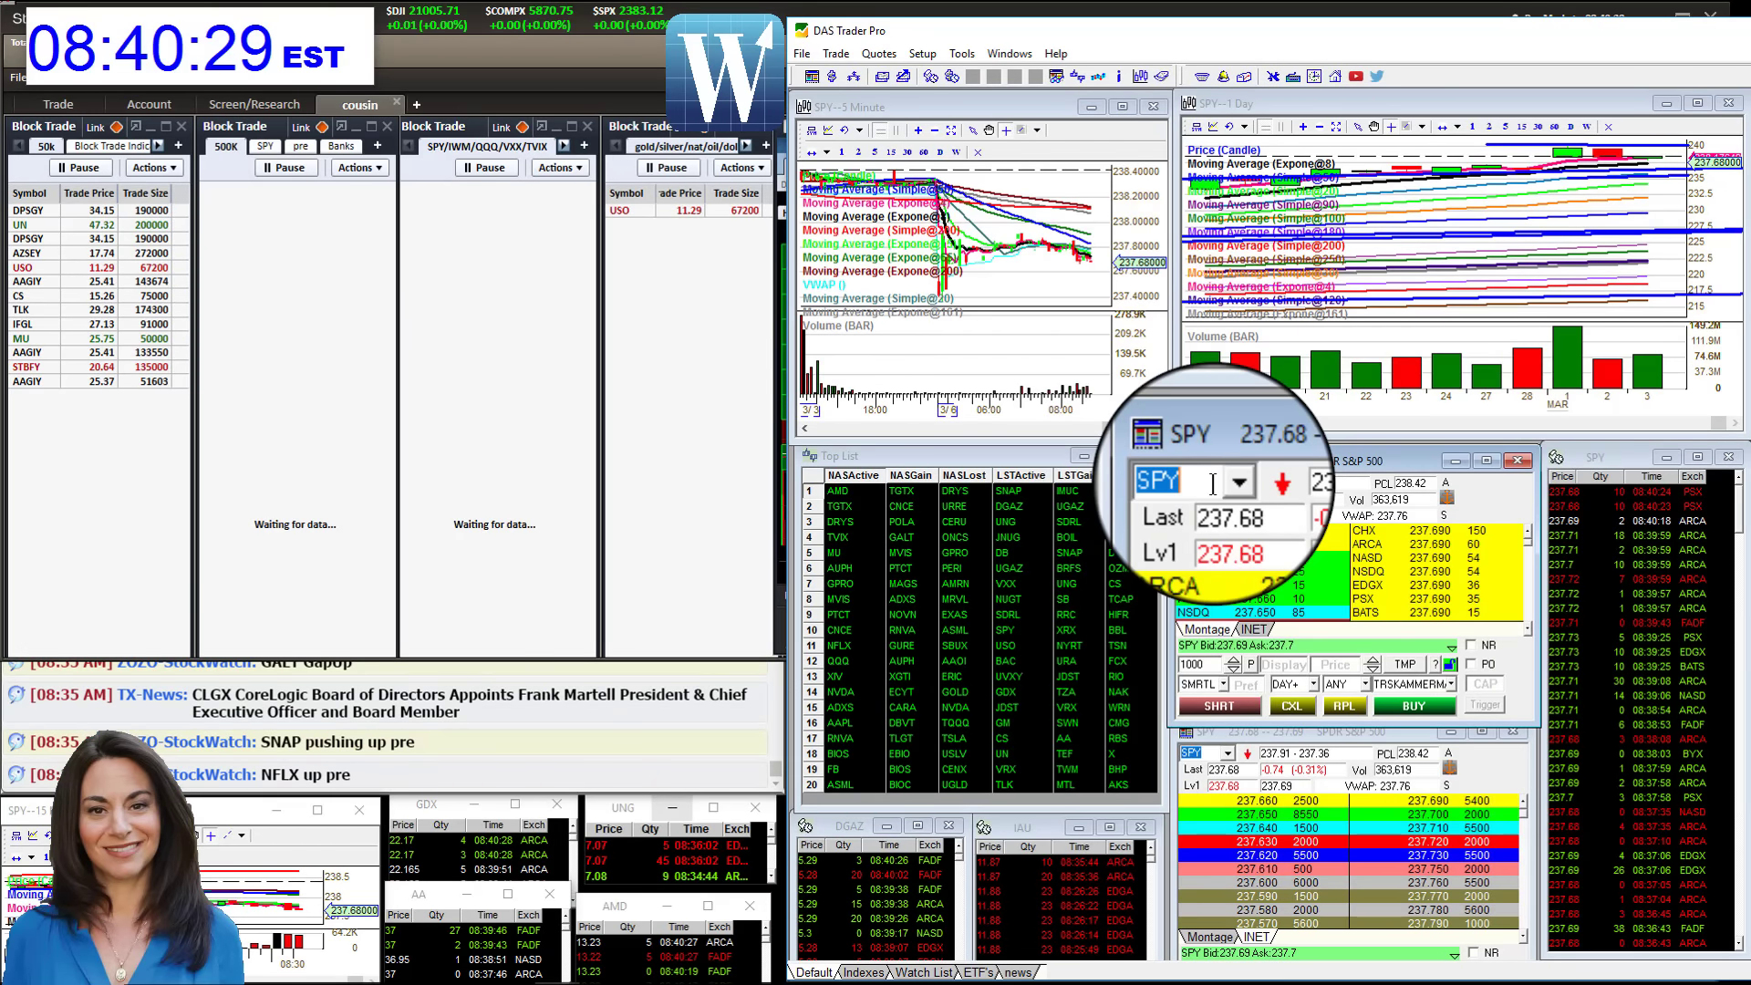
pyautogui.write('IAU')
pyautogui.press('Return')
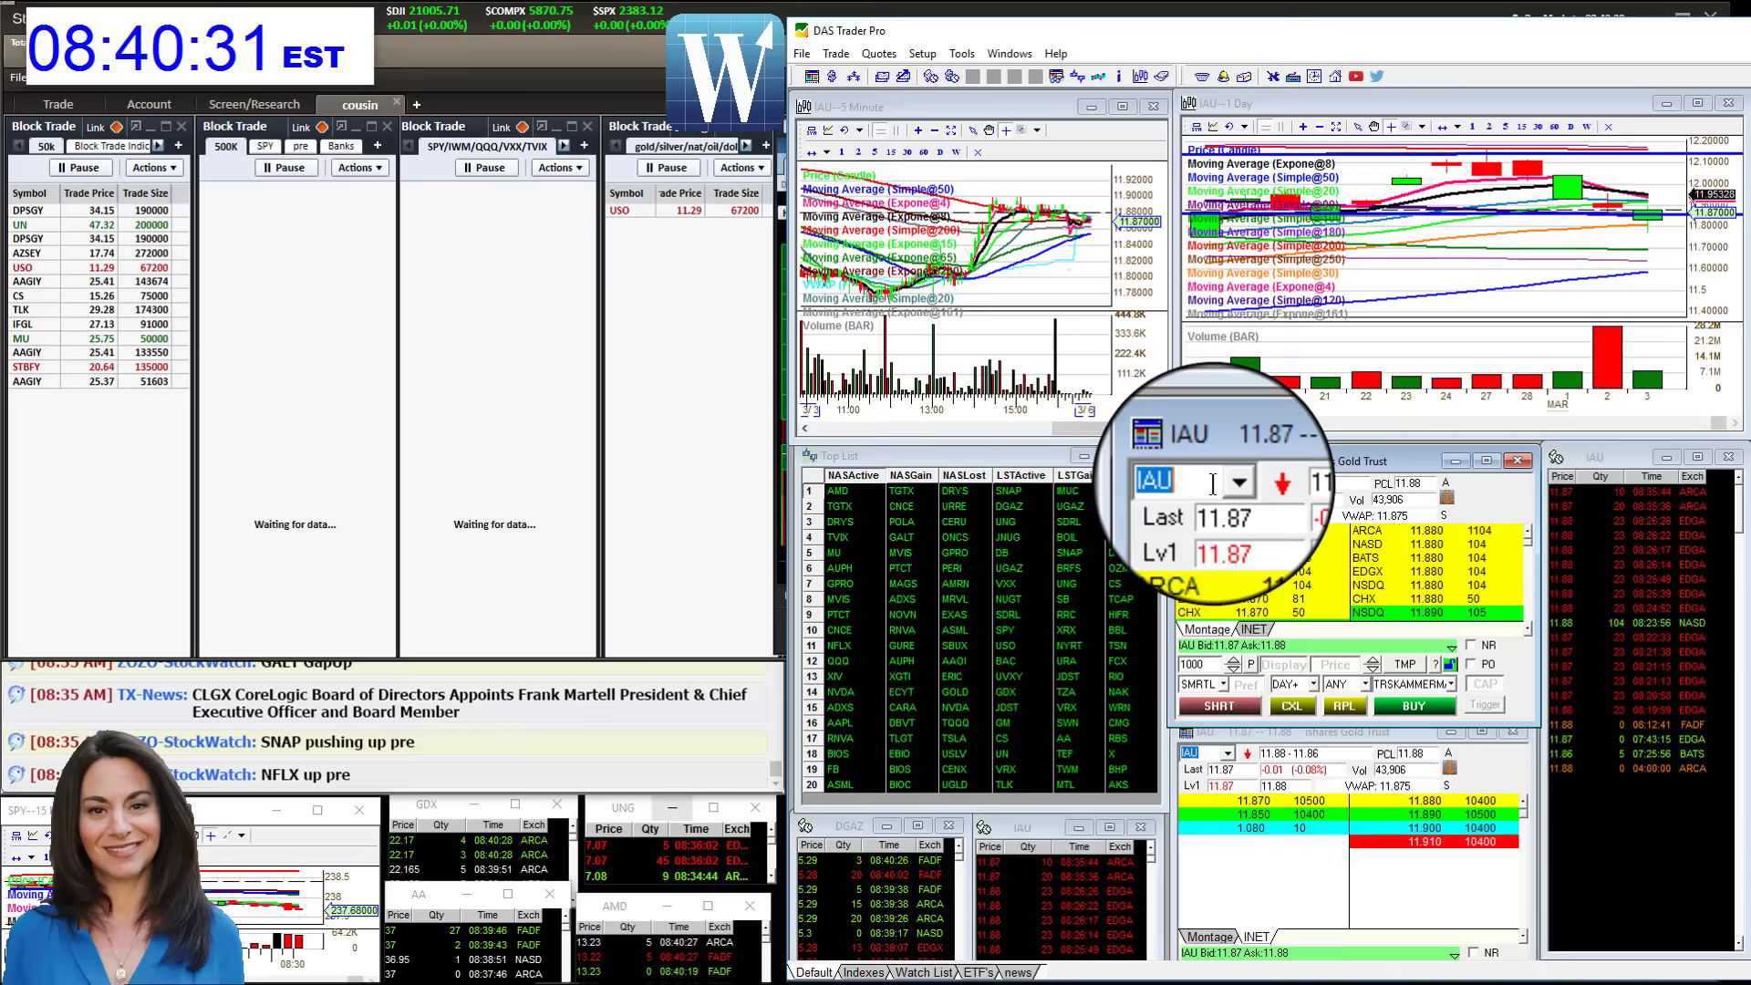